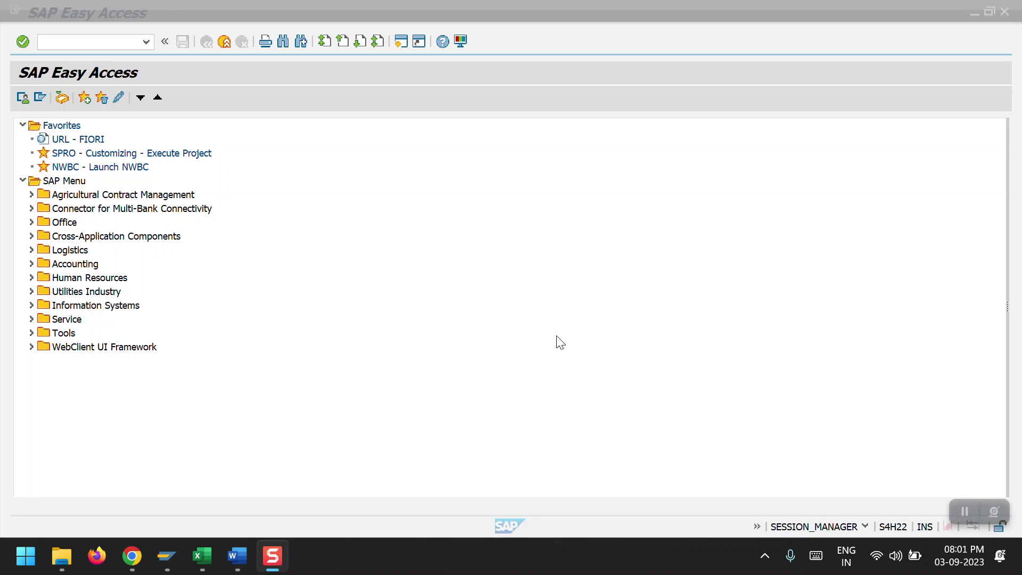
Step: Bring the SAP Easy Access window to the front with its command field active
left_click(95, 41)
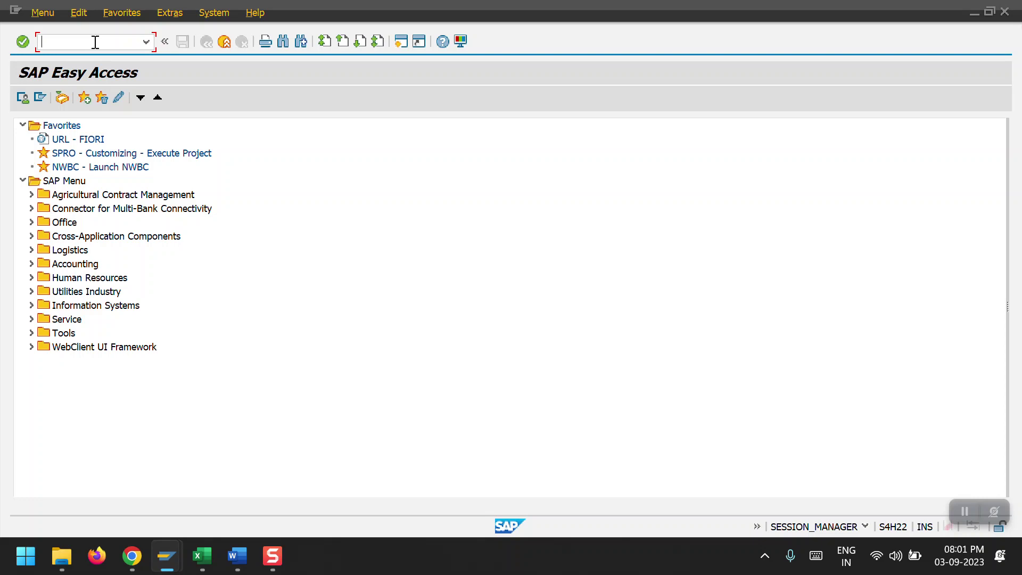
Step: Start ME21N as an NB Standard PO for supplier 3100005
type("ME21")
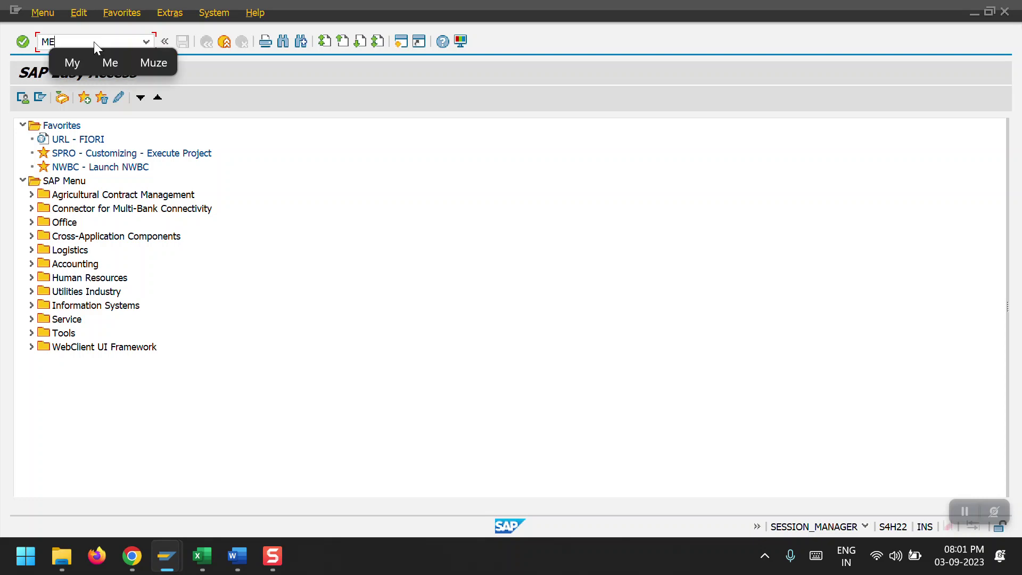
key("Return")
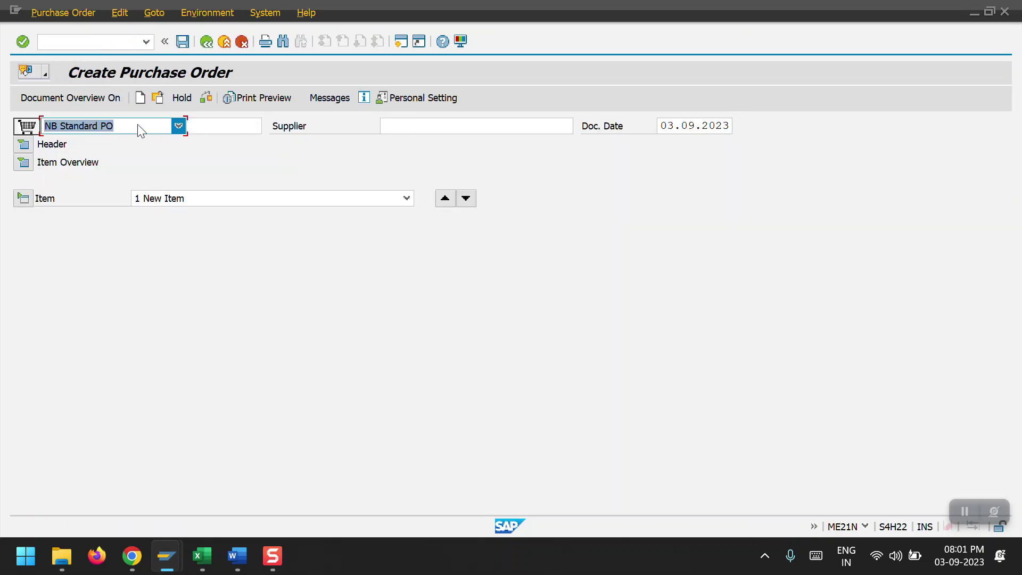
left_click(178, 125)
left_click(117, 156)
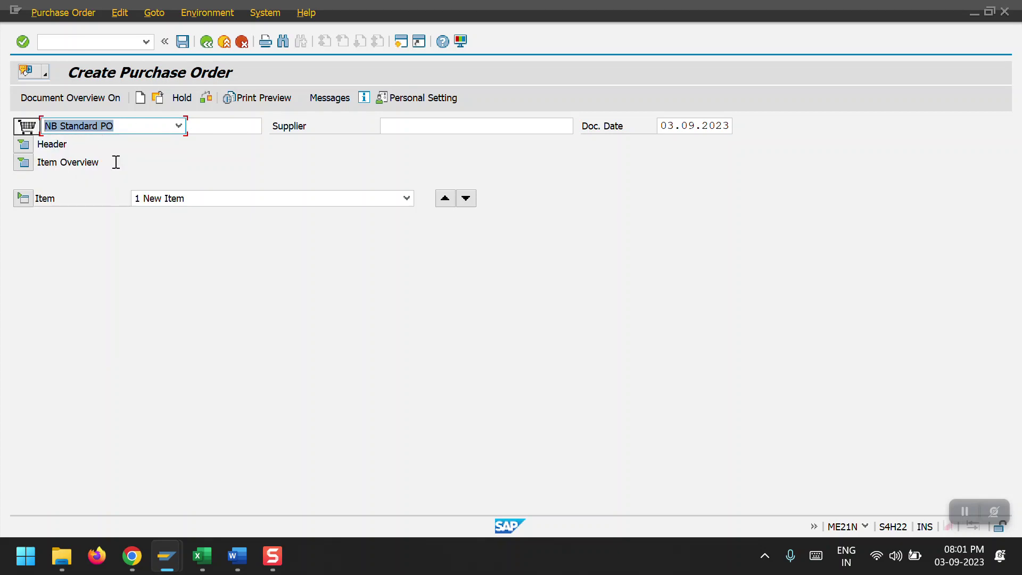
left_click(402, 127)
left_click(410, 144)
key("Return")
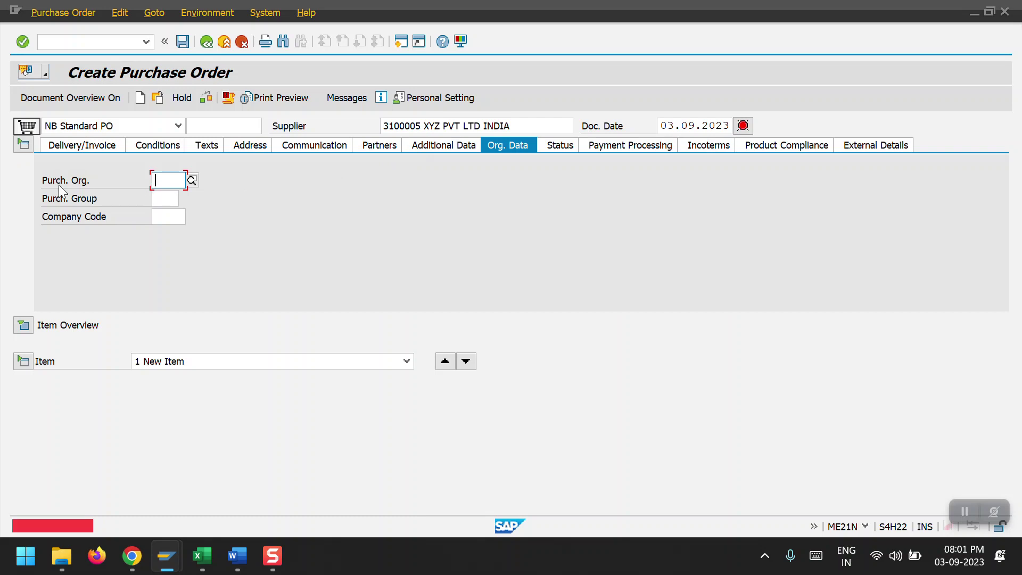
Step: Set purchasing organisation 2000, purchasing group HSB and the company code
left_click(161, 180)
left_click(173, 193)
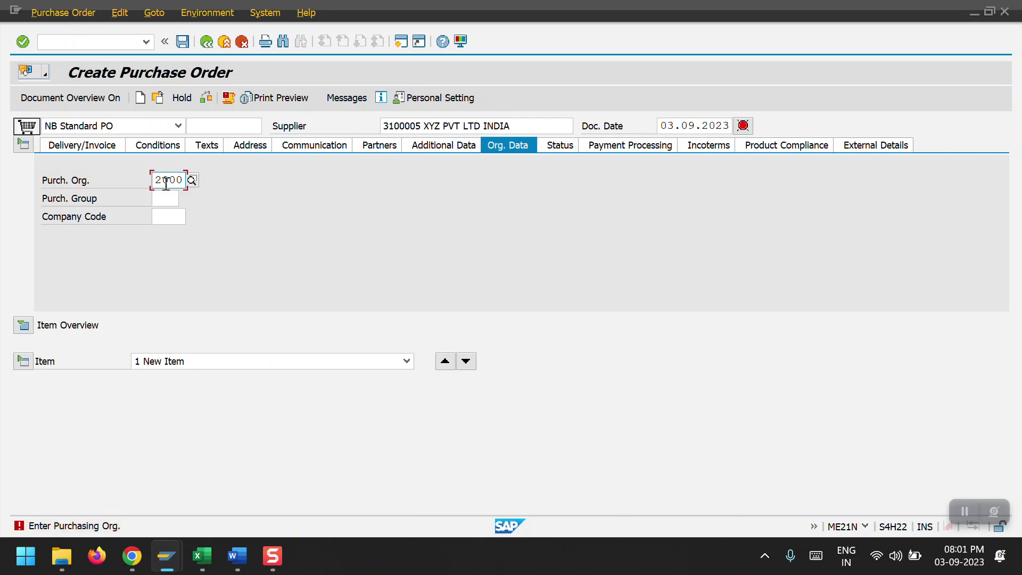
left_click(166, 198)
left_click(173, 214)
left_click(168, 216)
key("Return")
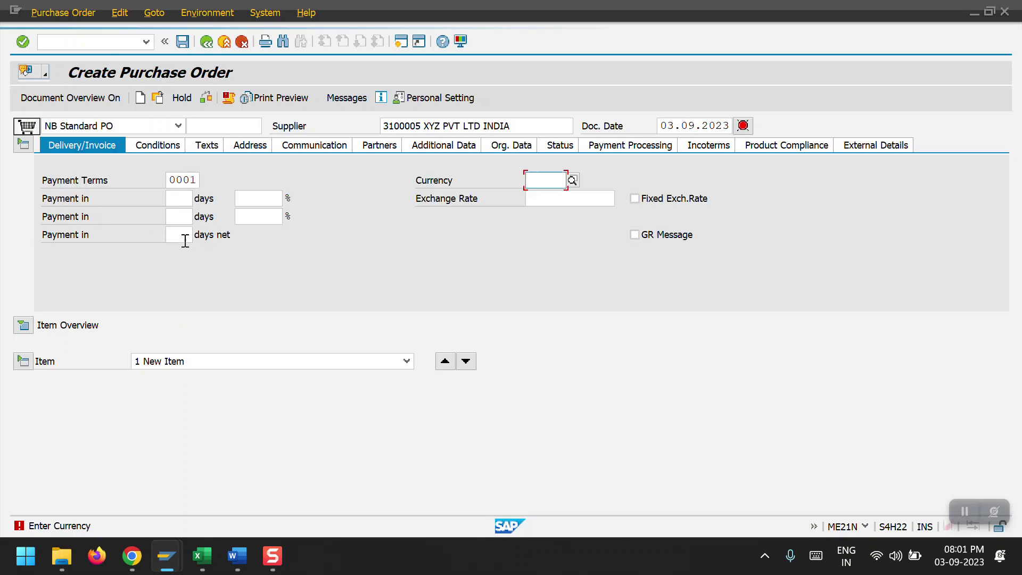
Step: Set order currency INR, accept the partner role warning, and collapse the header
left_click(548, 182)
left_click(546, 194)
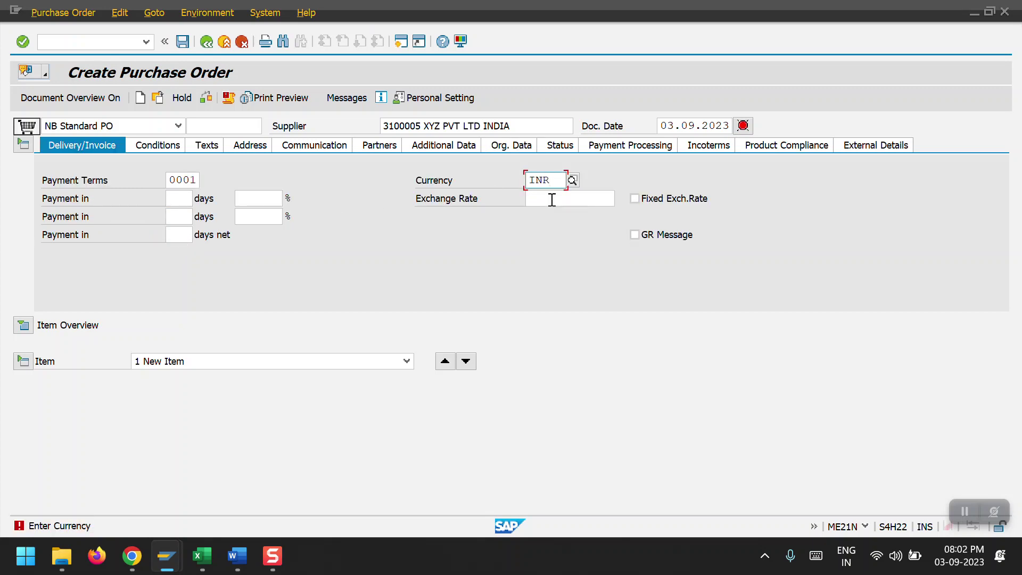
key("Return")
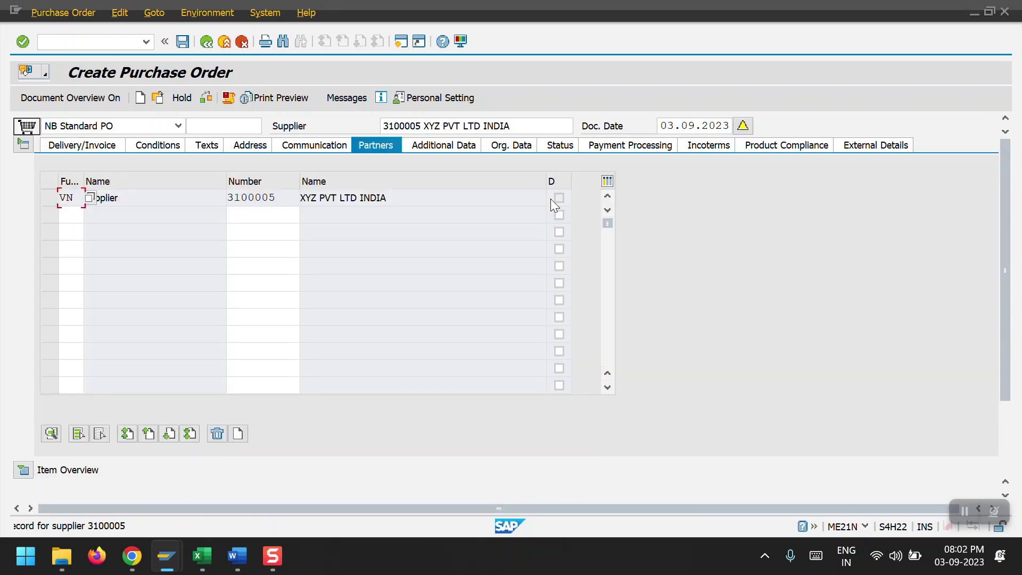
key("Return")
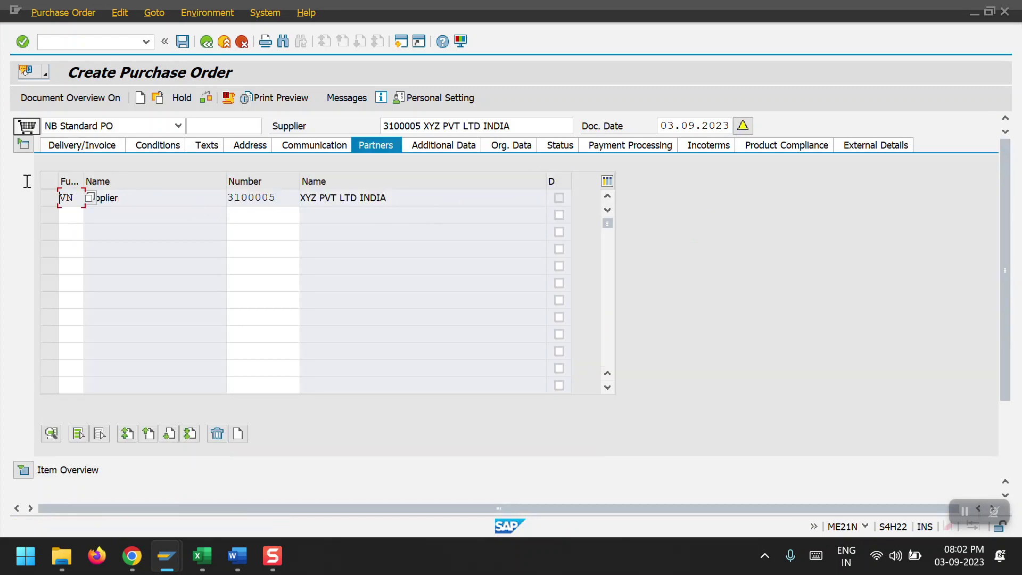
left_click(27, 143)
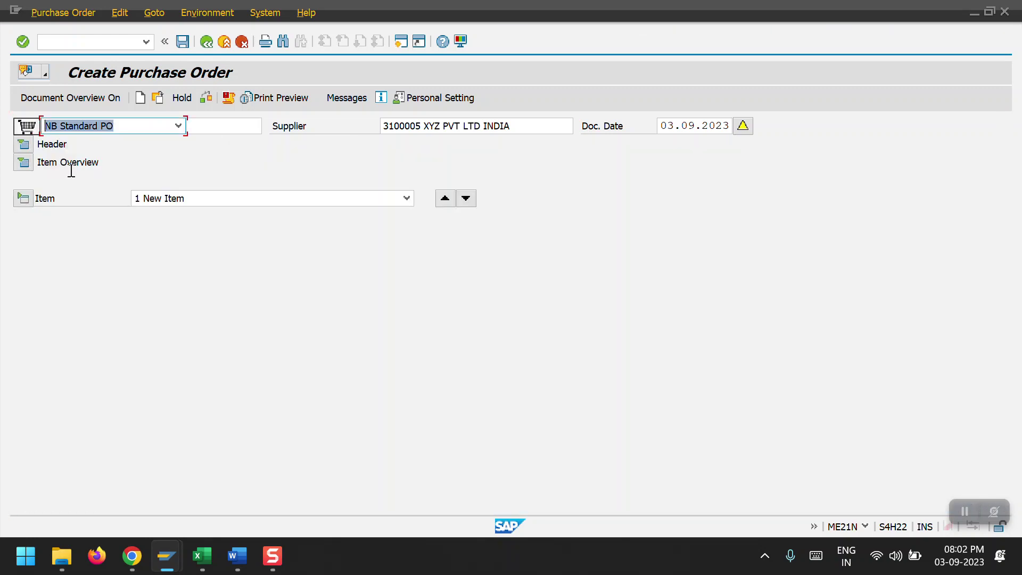
left_click(24, 165)
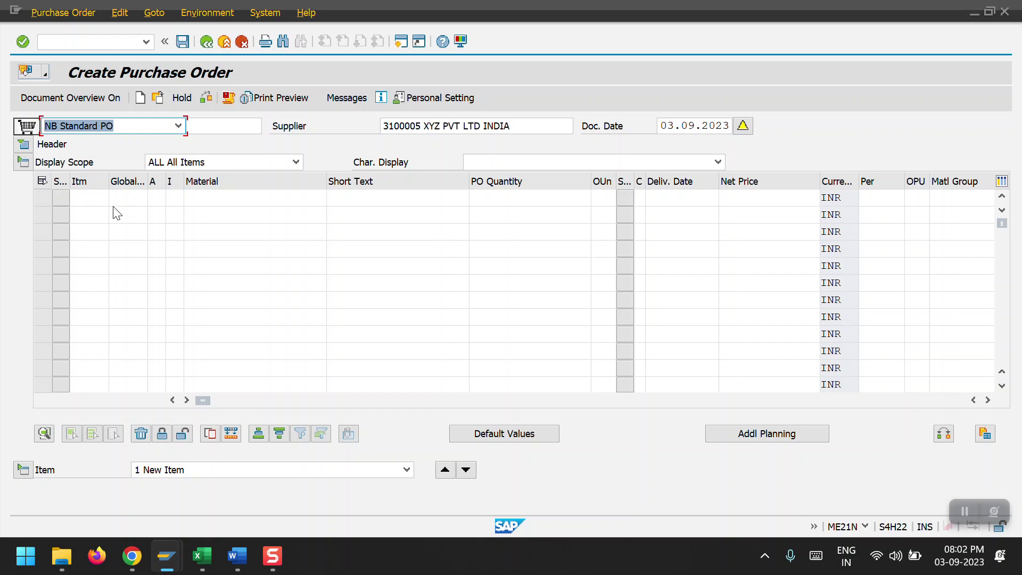
Step: Enter item 10 with account assignment K, material HSBC0001 and quantity 100 EA
left_click(94, 202)
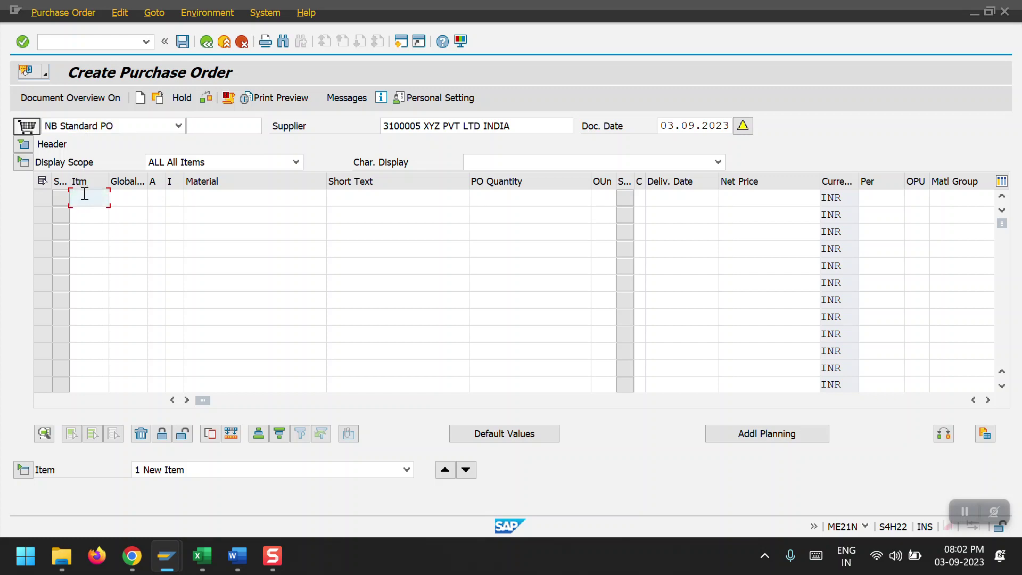
type("10")
left_click(155, 198)
type("K")
left_click(204, 195)
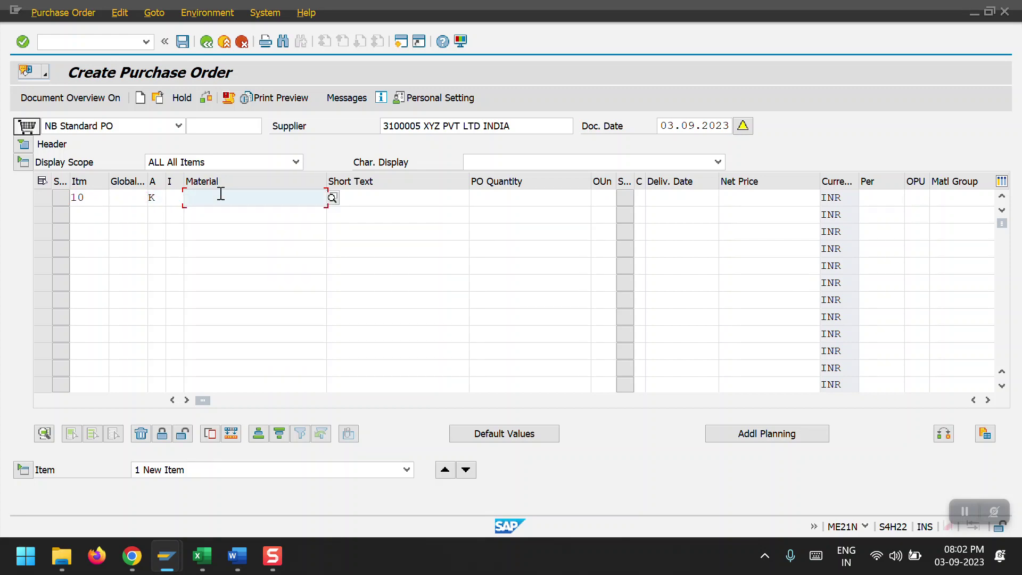
left_click(221, 197)
left_click(226, 212)
left_click(534, 199)
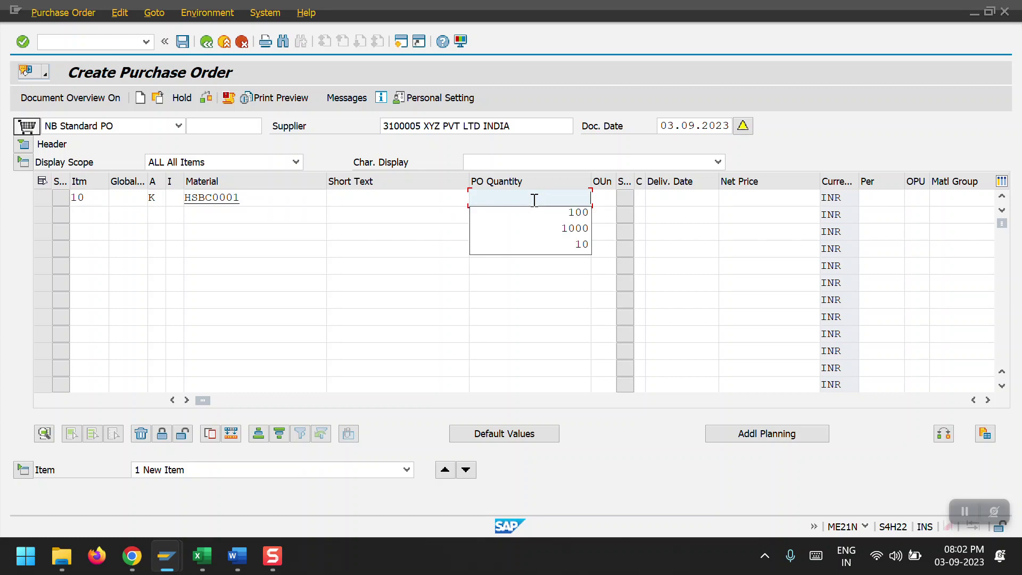
left_click(538, 210)
left_click(603, 199)
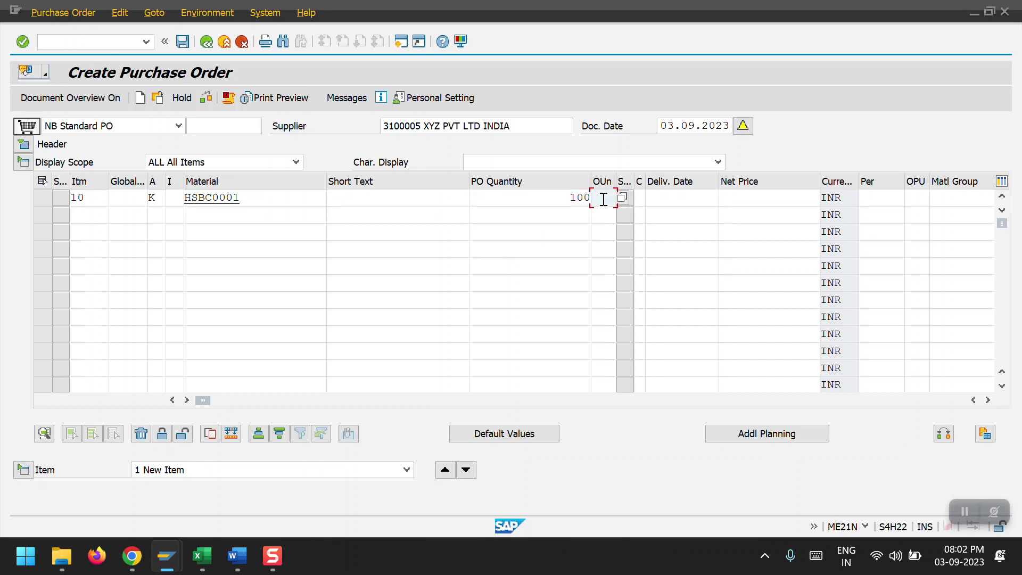
type("ea")
Step: Give item 10 net price 1000, material group 2000, plant 2000 and storage location 10
left_click(747, 197)
left_click(785, 210)
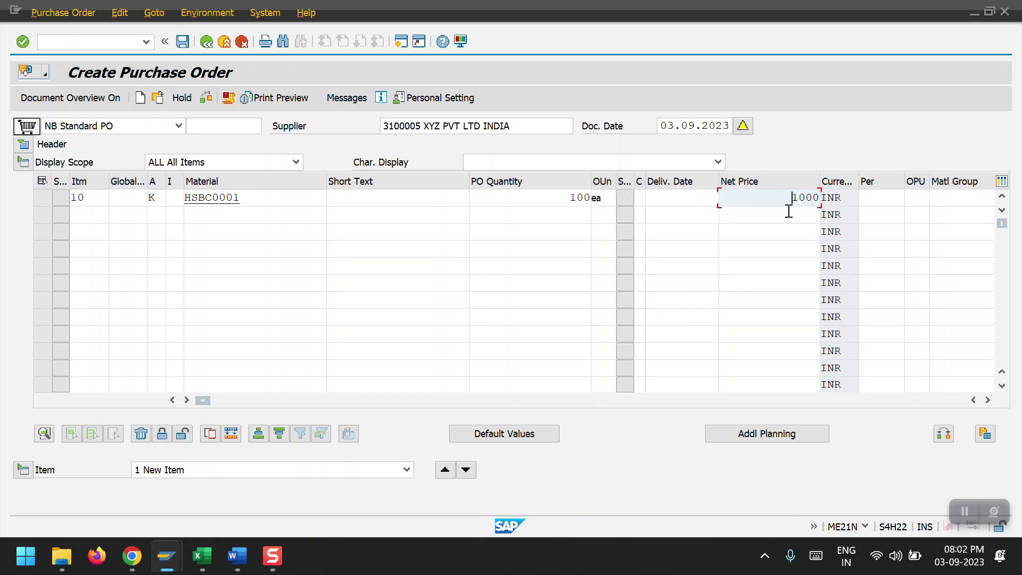
left_click(954, 197)
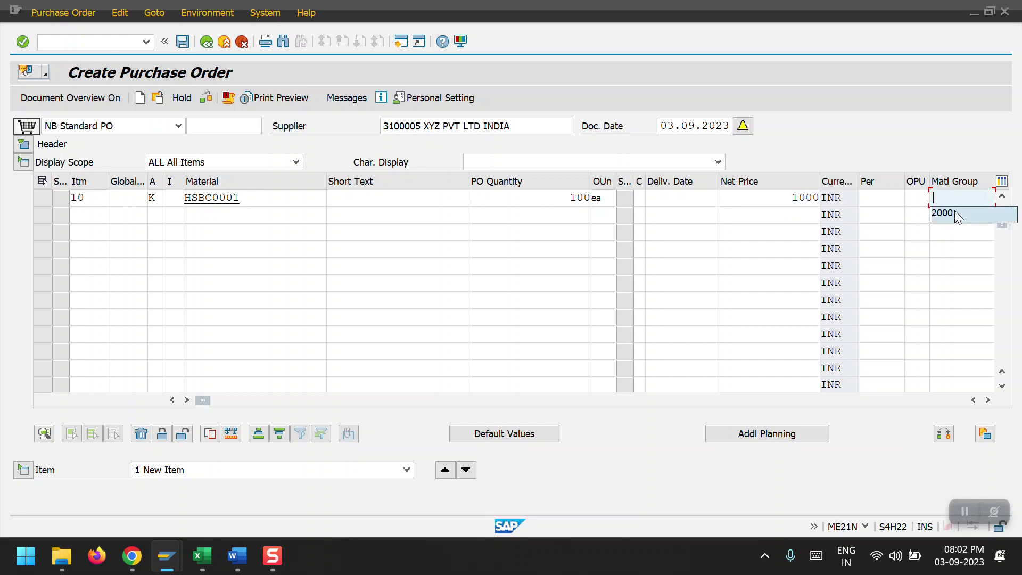
left_click(943, 212)
key("Tab")
key("Tab")
key("Tab")
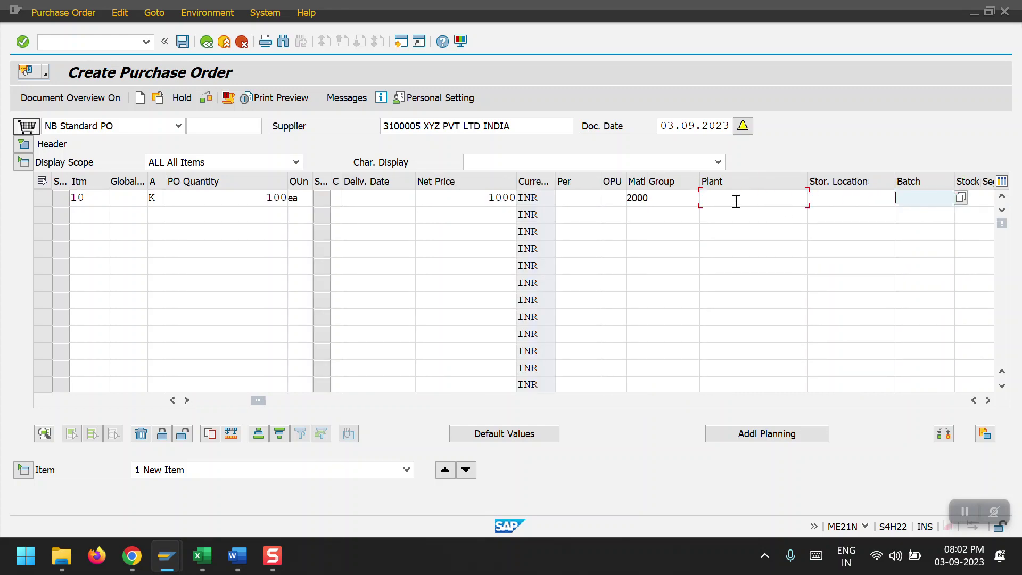
left_click(736, 201)
left_click(734, 213)
left_click(846, 200)
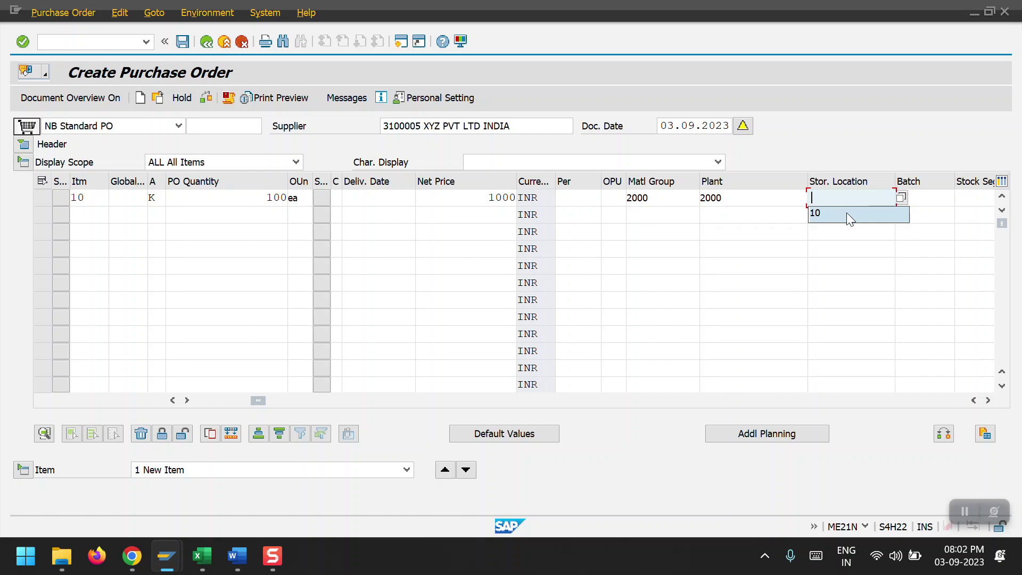
left_click(846, 215)
key("Return")
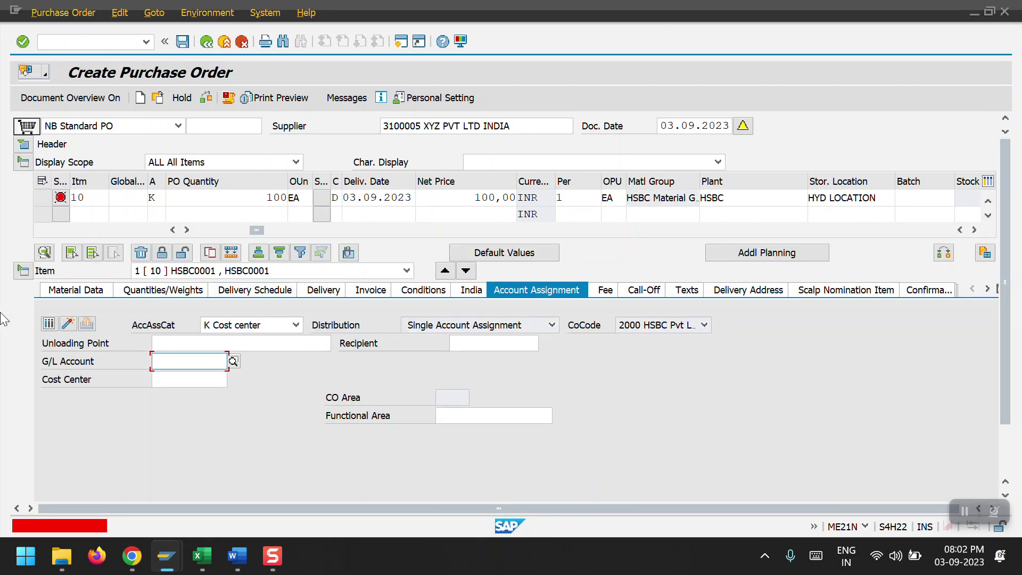
Step: Assign G/L account 5000100 and cost center 4000 to item 10
left_click(161, 362)
left_click(165, 373)
left_click(179, 379)
left_click(186, 395)
key("Return")
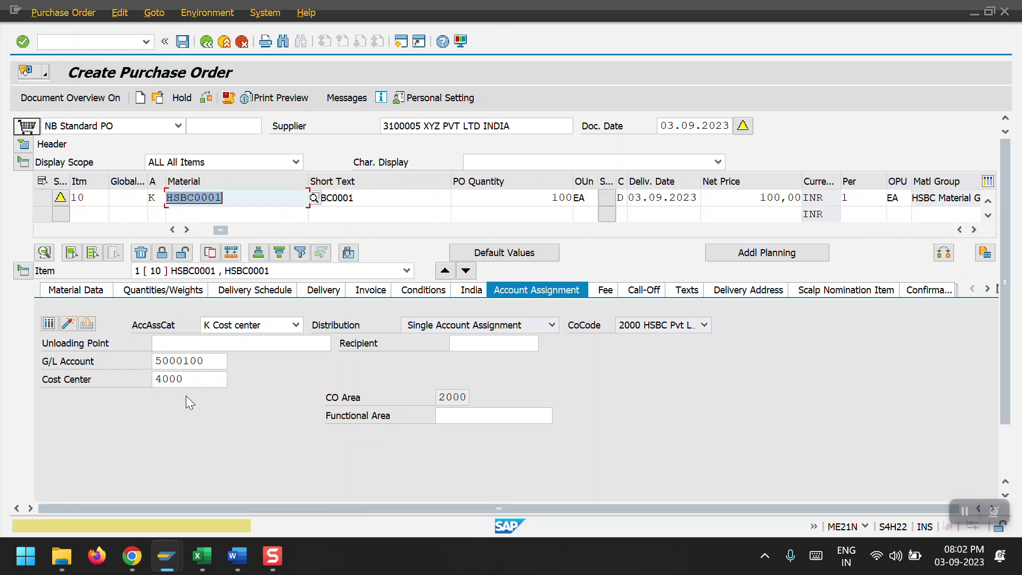
Step: Accept the procurement and delivery date messages, check the purchase order, and save it
key("Return")
key("Return")
key("Return")
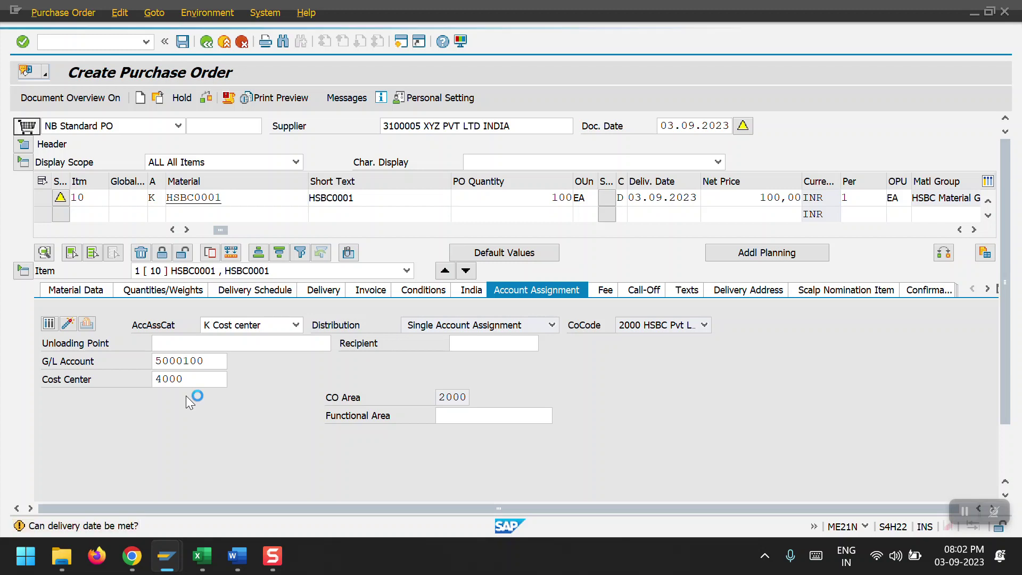
key("Return")
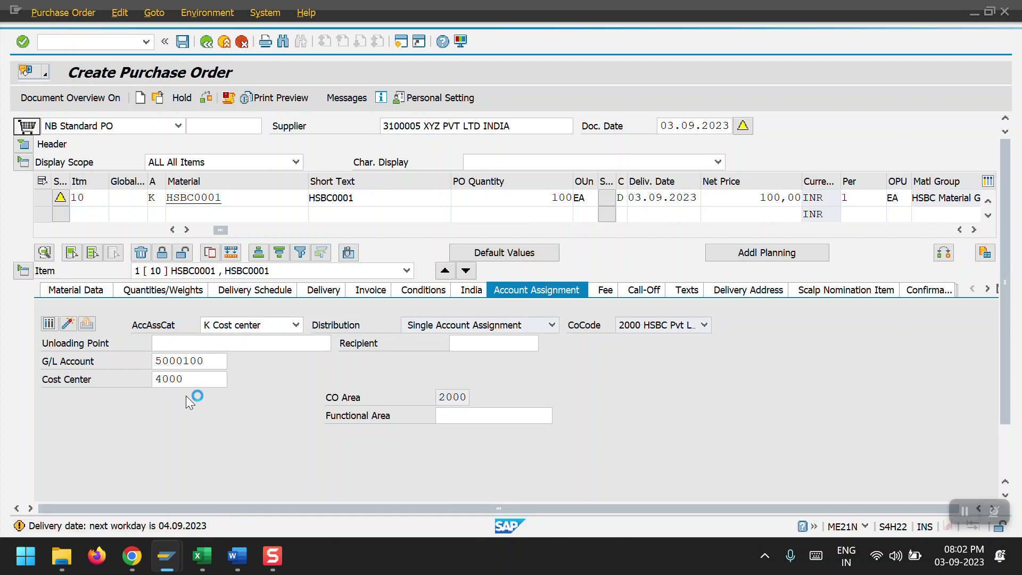
key("Return")
key("Return")
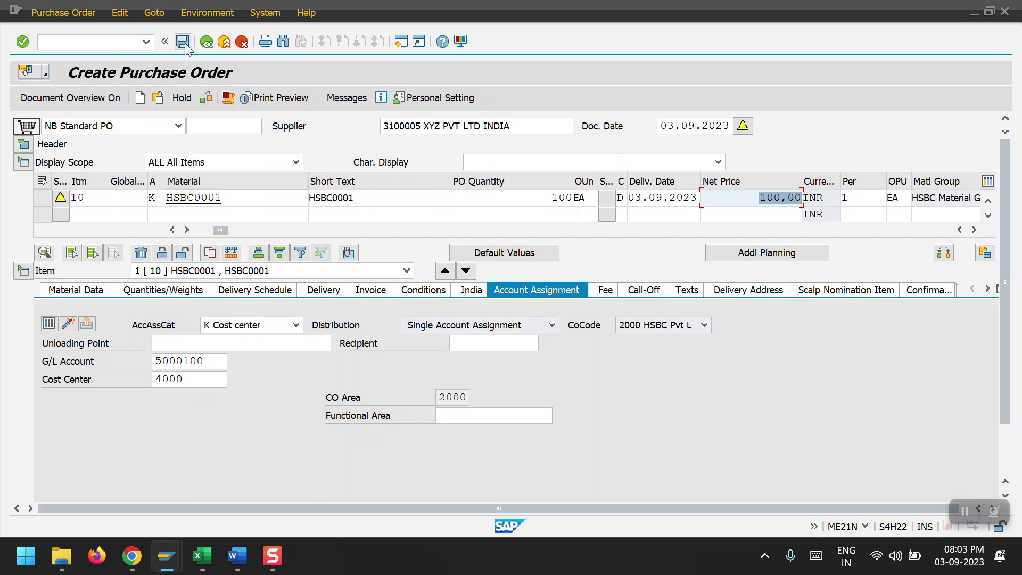
left_click(209, 97)
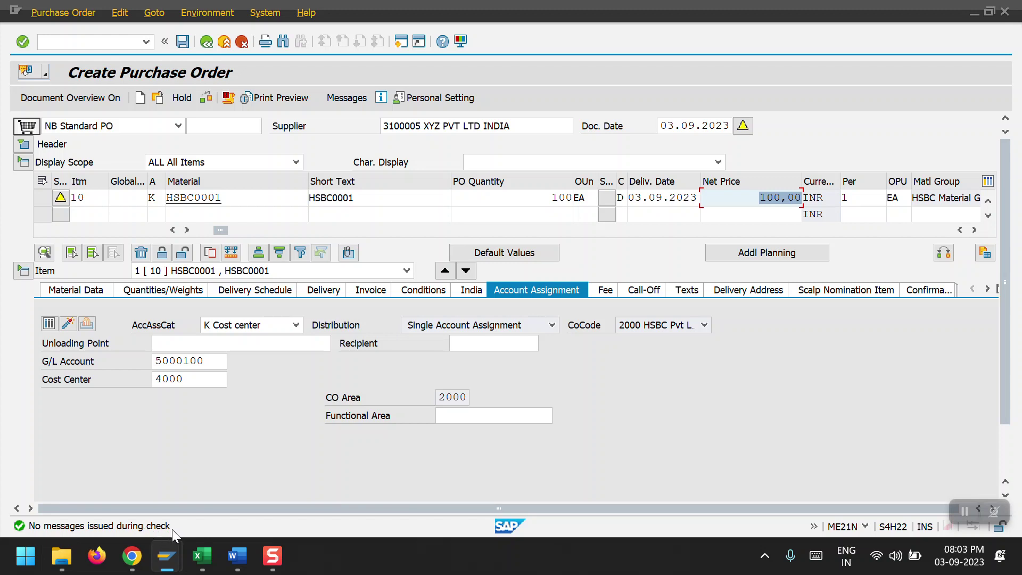
left_click(183, 42)
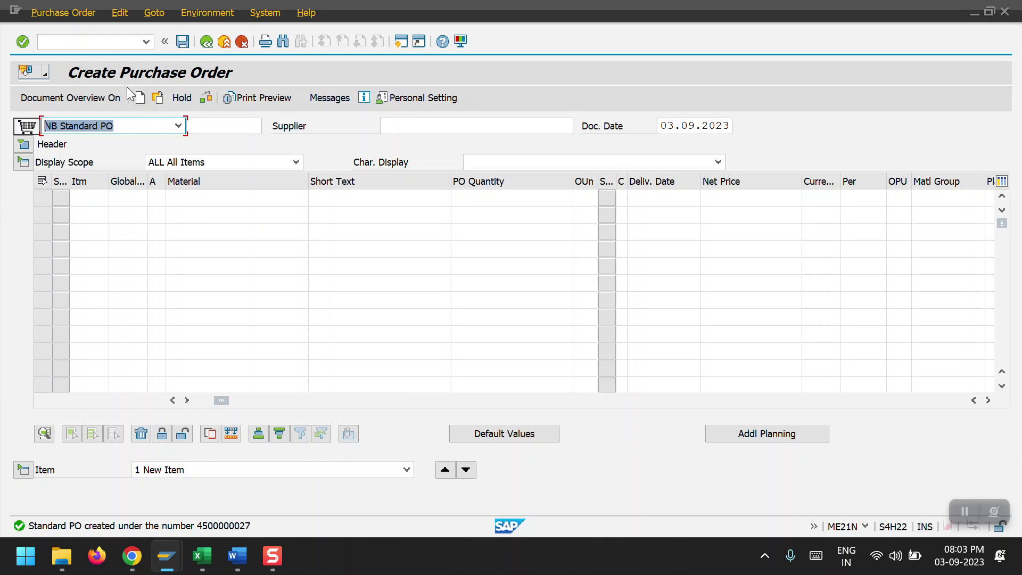
left_click(98, 45)
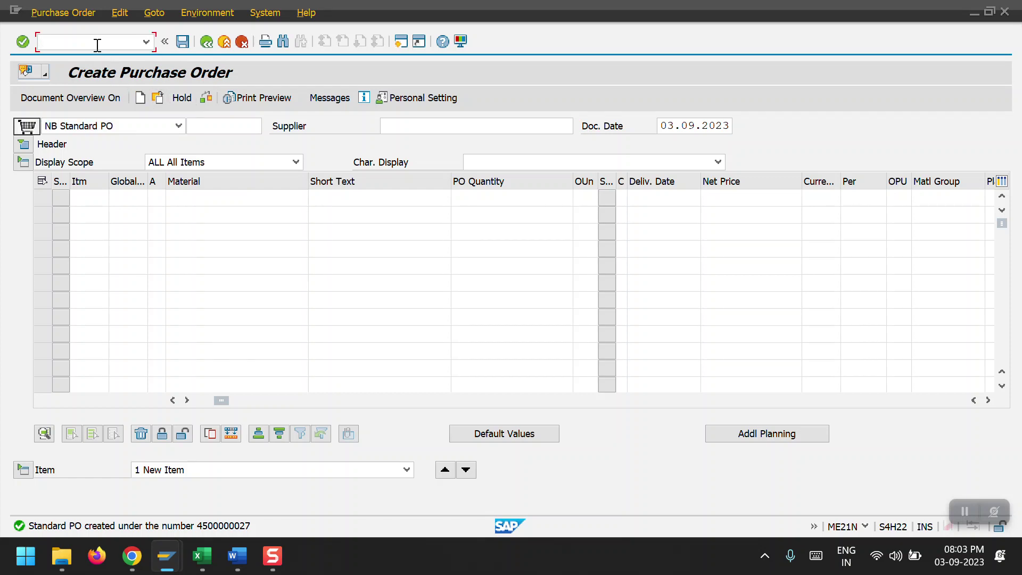
type("/NME")
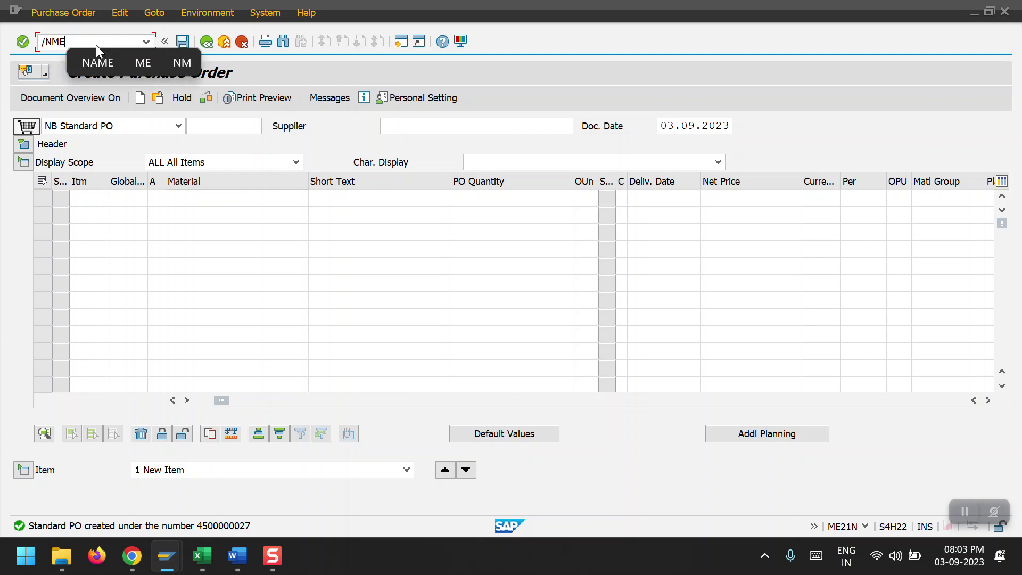
type("23N")
key("Return")
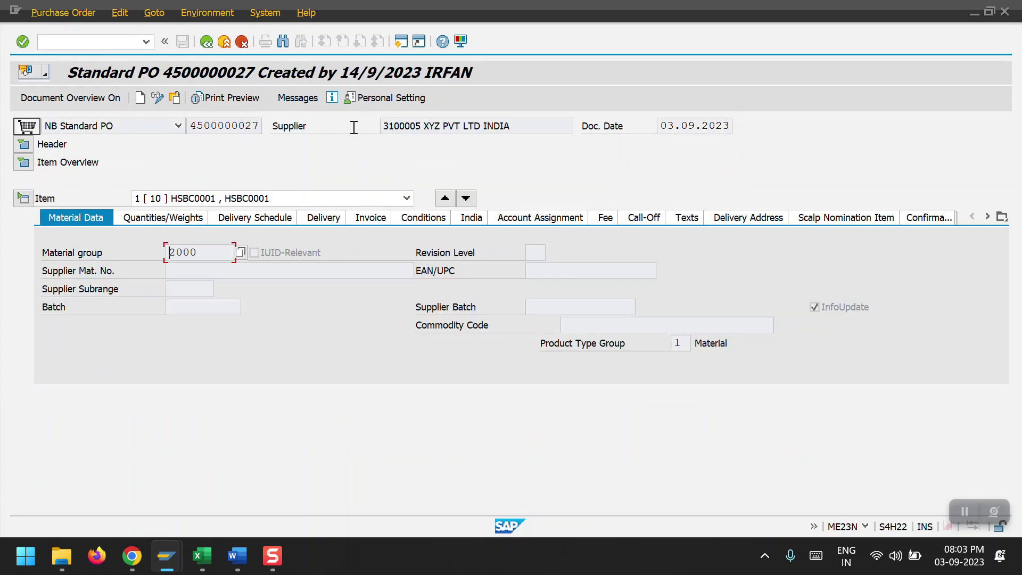
left_click(22, 163)
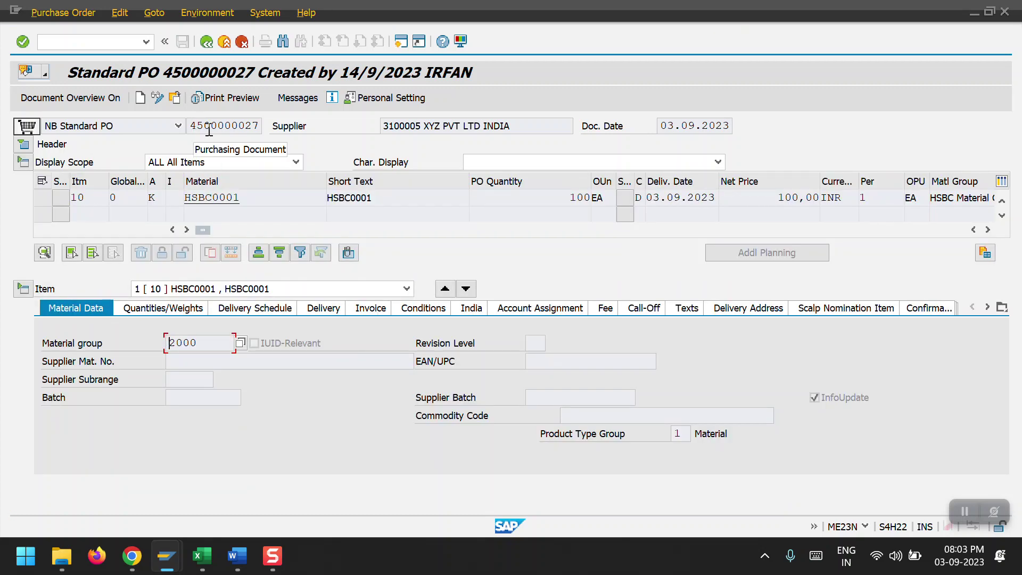
mouse_move(178, 563)
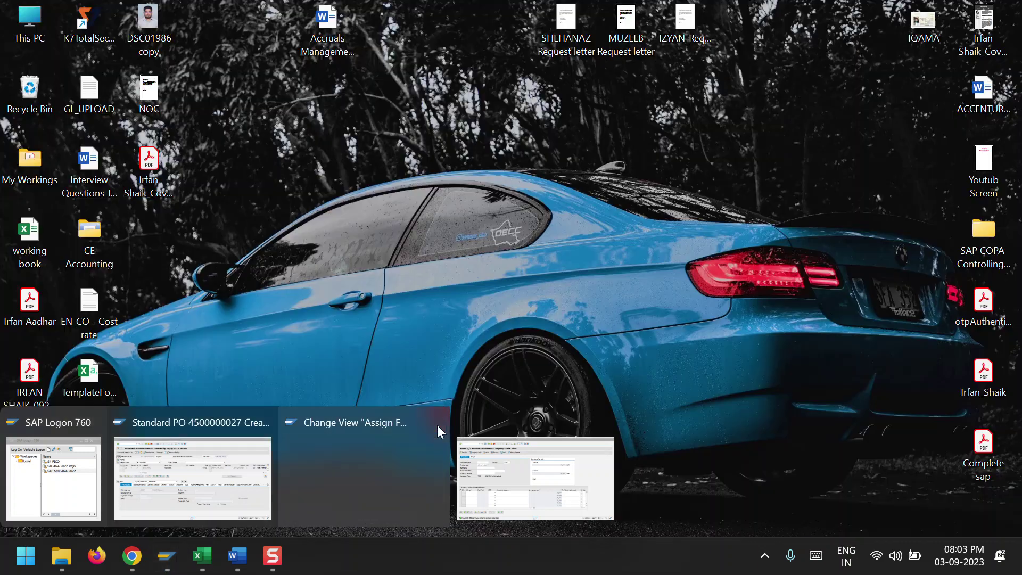
left_click(435, 423)
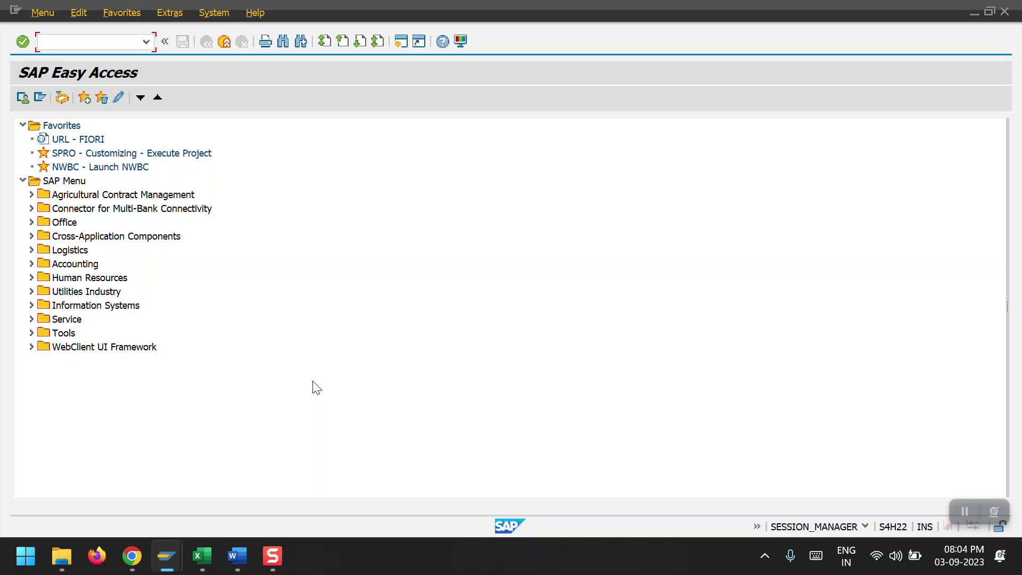
Step: Start MIGO with Goods Receipt activity and Purchase Order as reference
type("M")
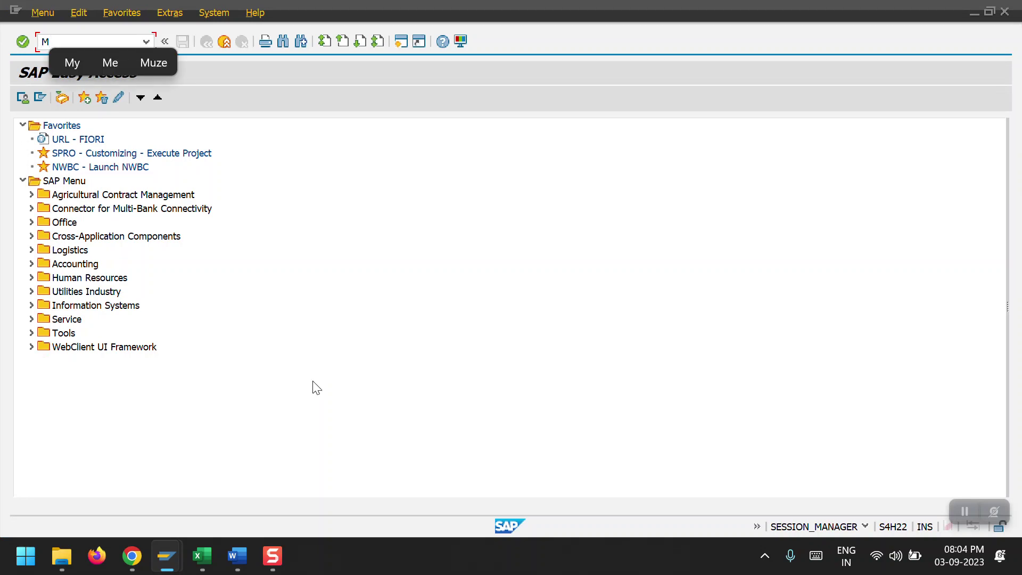
type("IGO")
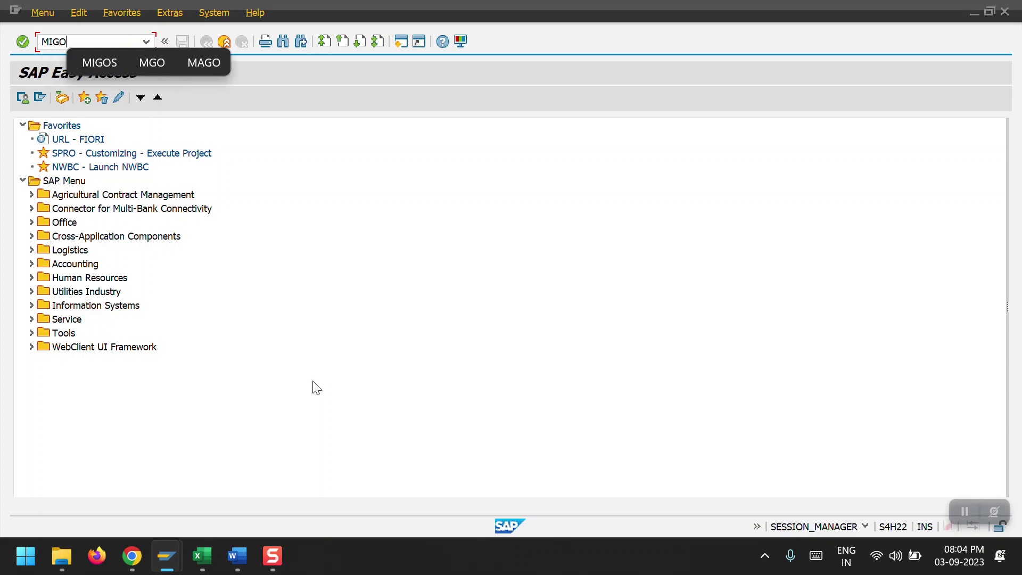
key("Return")
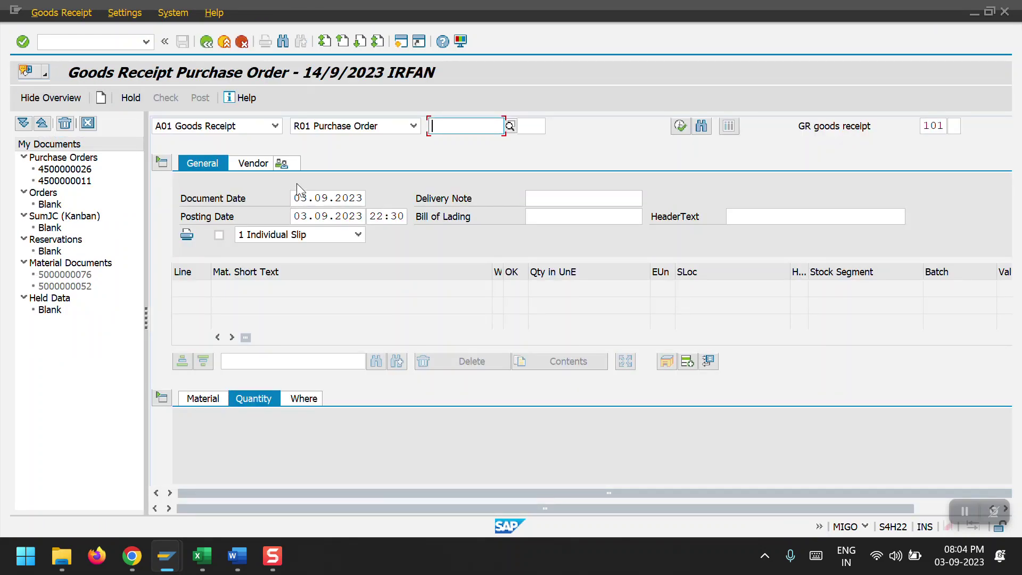
left_click(268, 137)
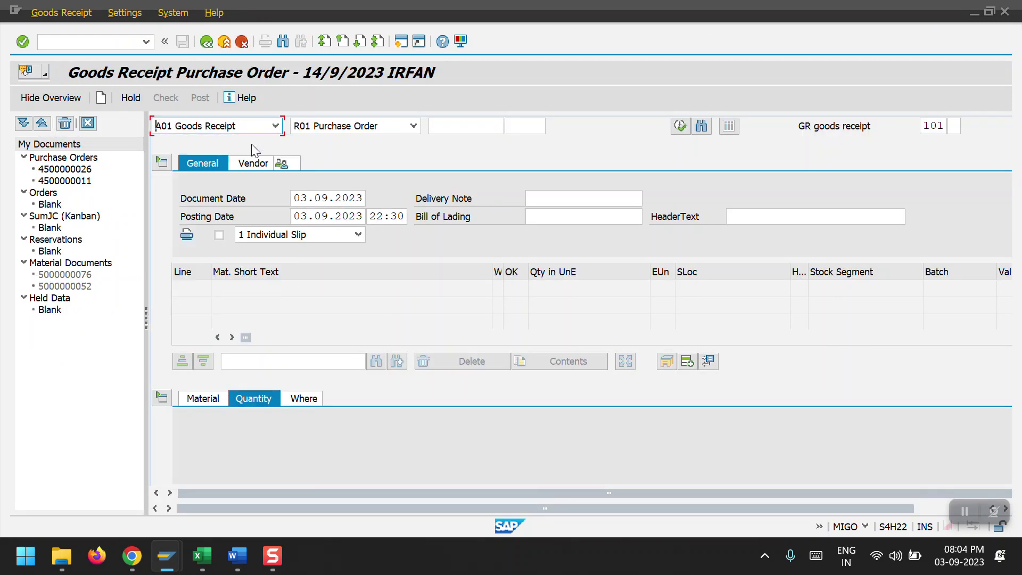
left_click(413, 126)
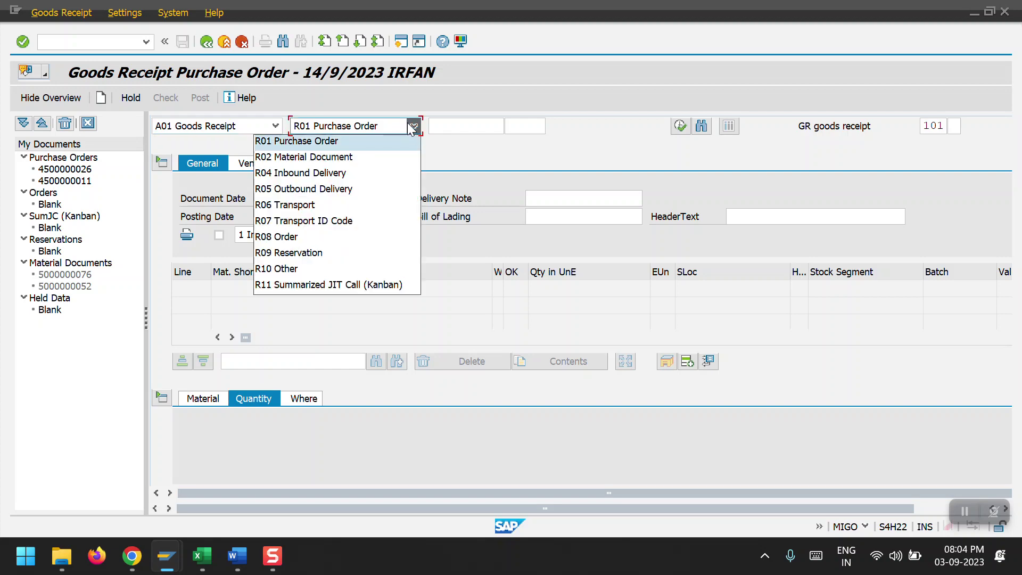
left_click(389, 145)
left_click(454, 126)
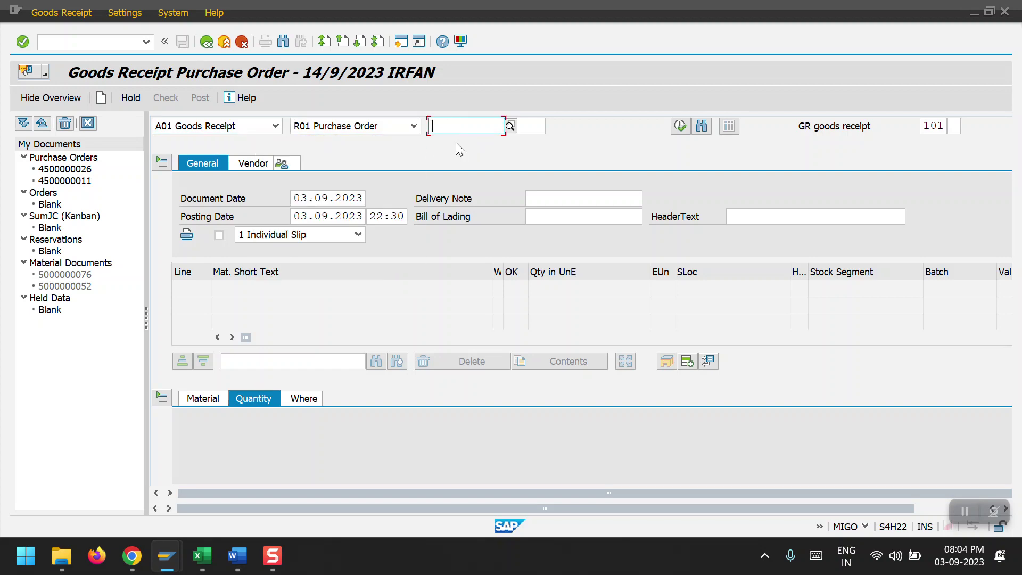
key("alt+Tab")
left_click_drag(190, 126, 321, 127)
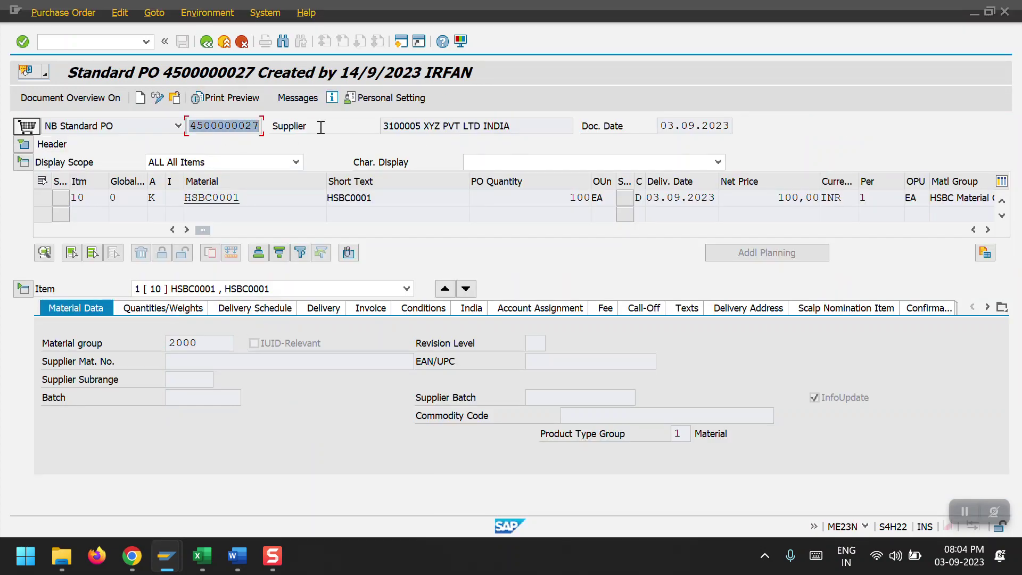
key("ctrl+c")
key("alt+Tab")
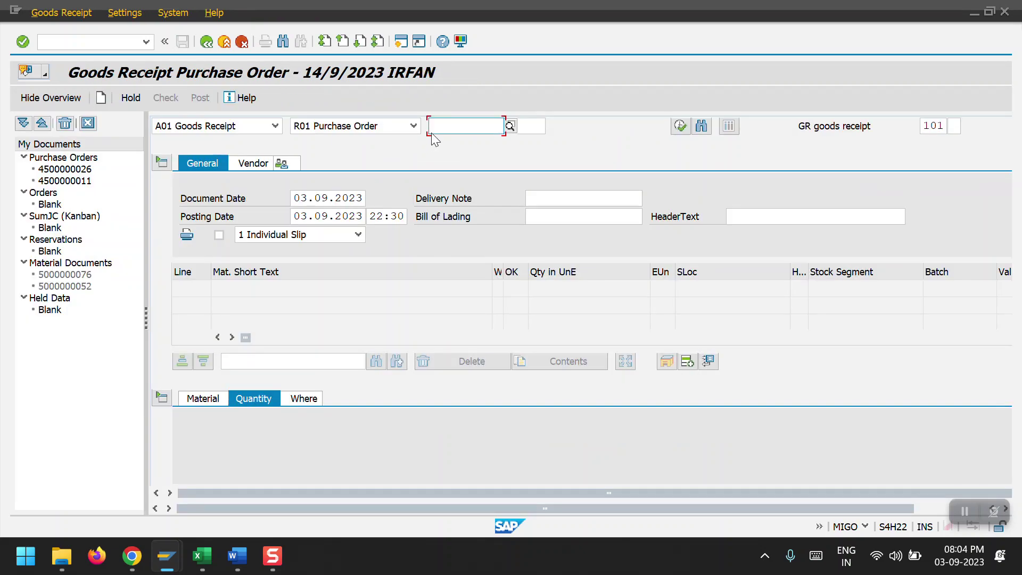
key("ctrl+v")
key("Return")
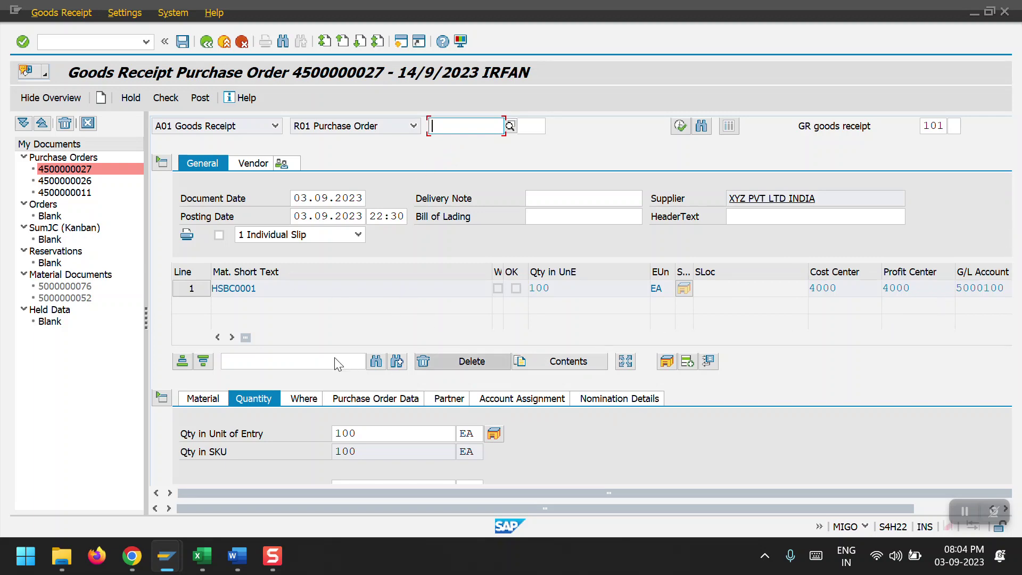
Step: Change the received quantity of HSBC0001 from 100 to 50 EA
scroll(323, 335, "down", 1)
scroll(324, 328, "down", 1)
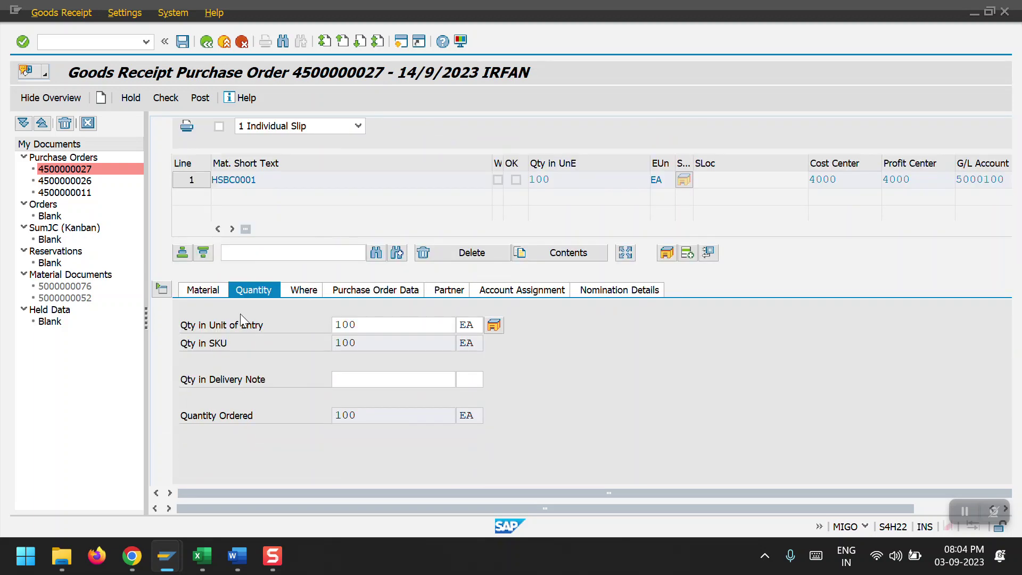
left_click(204, 292)
left_click(253, 290)
left_click_drag(372, 326, 333, 324)
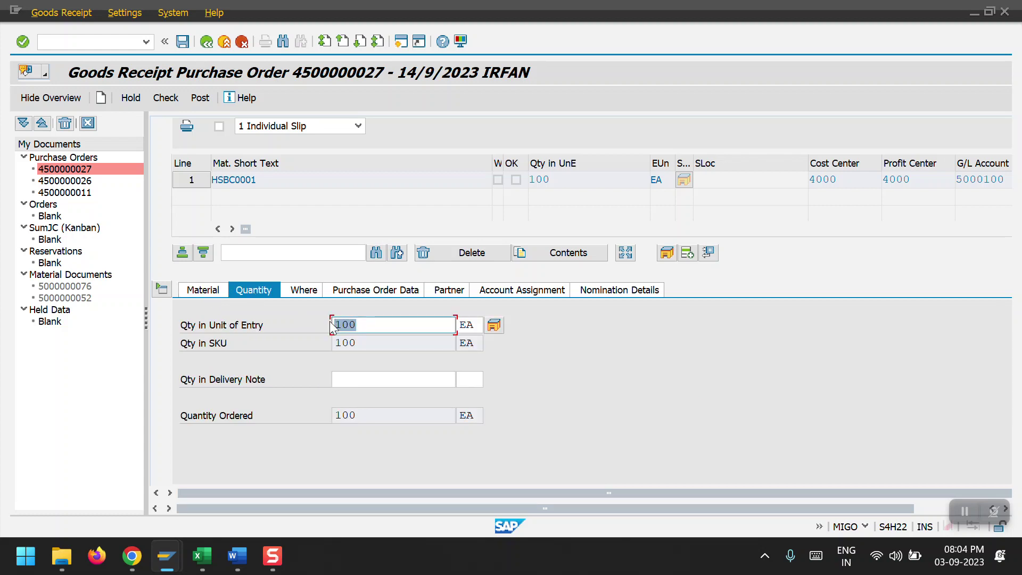
type("50")
key("Return")
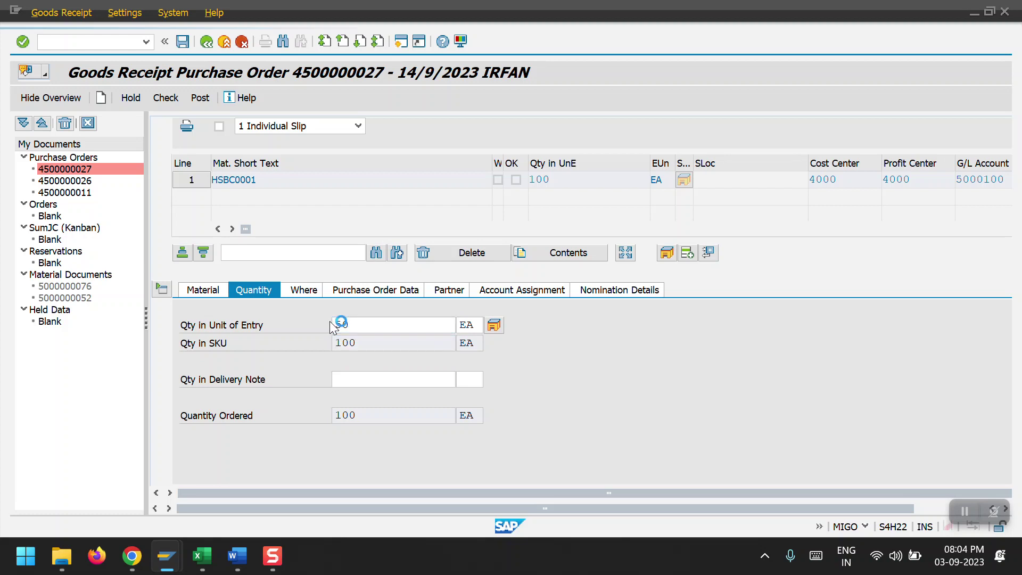
Step: Mark the item OK and check the goods receipt
left_click(219, 469)
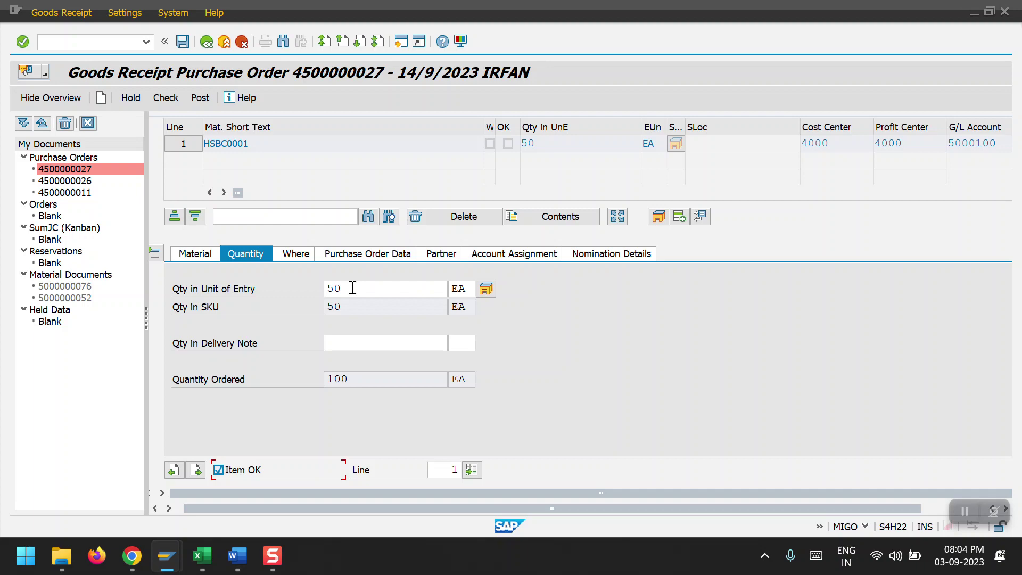
scroll(355, 353, "up", 3)
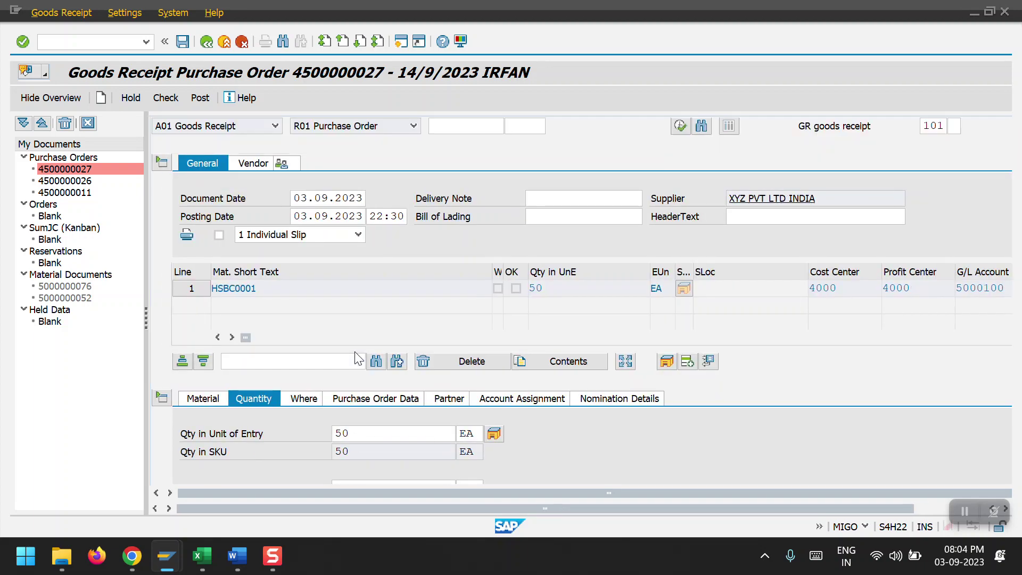
scroll(374, 364, "down", 3)
left_click(211, 470)
scroll(366, 367, "up", 3)
left_click(166, 99)
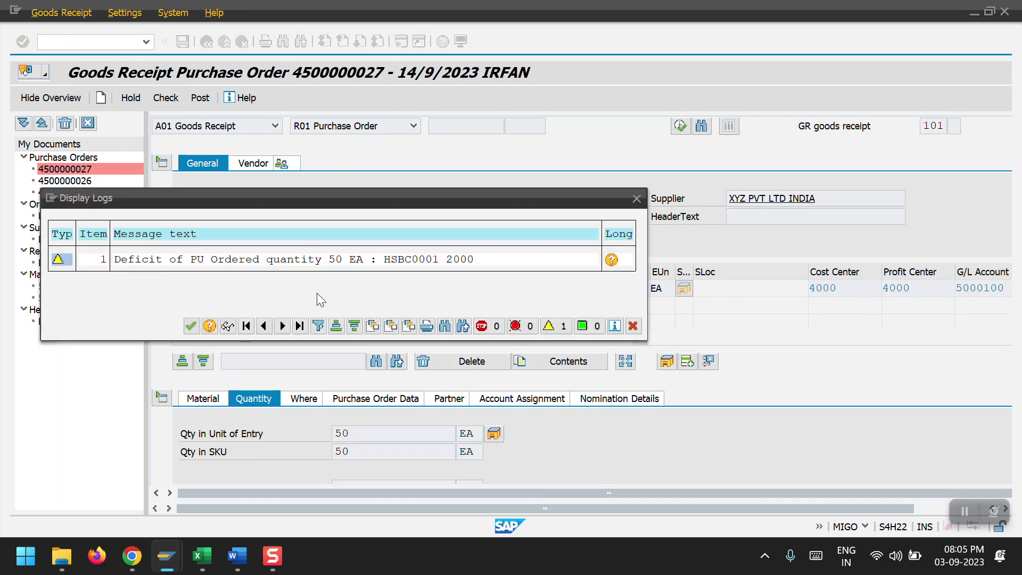
left_click(187, 329)
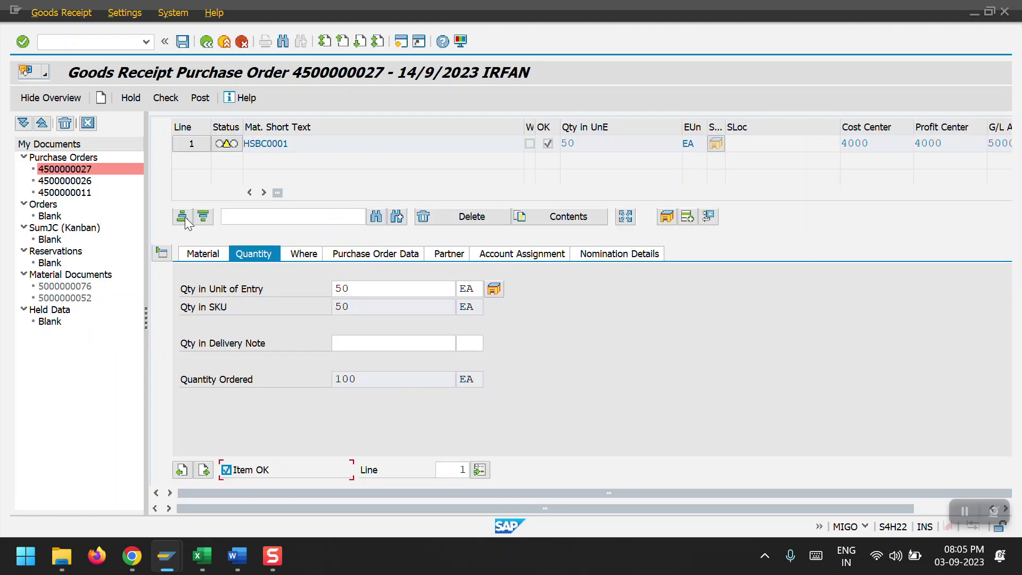
left_click(200, 99)
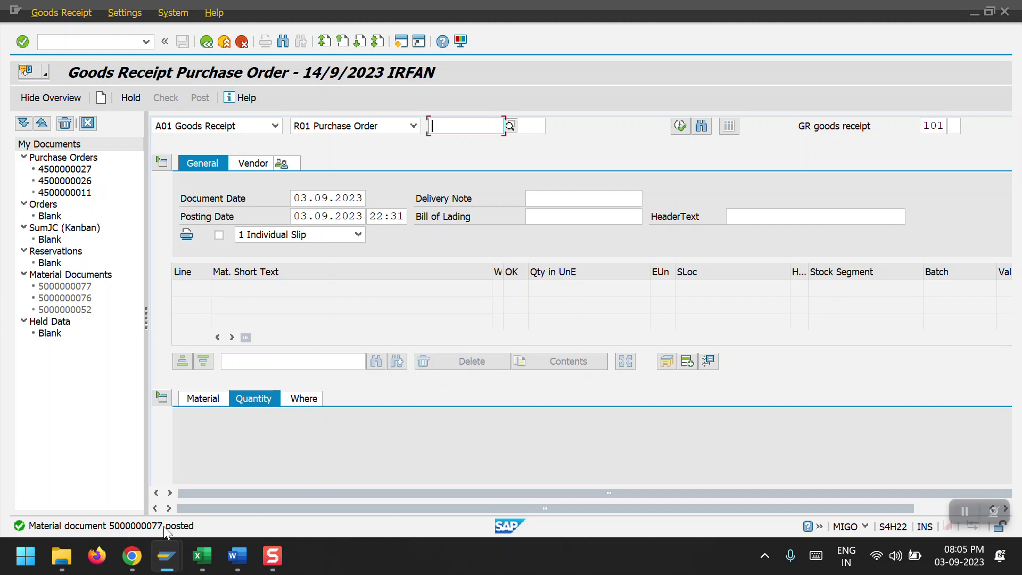
left_click(275, 128)
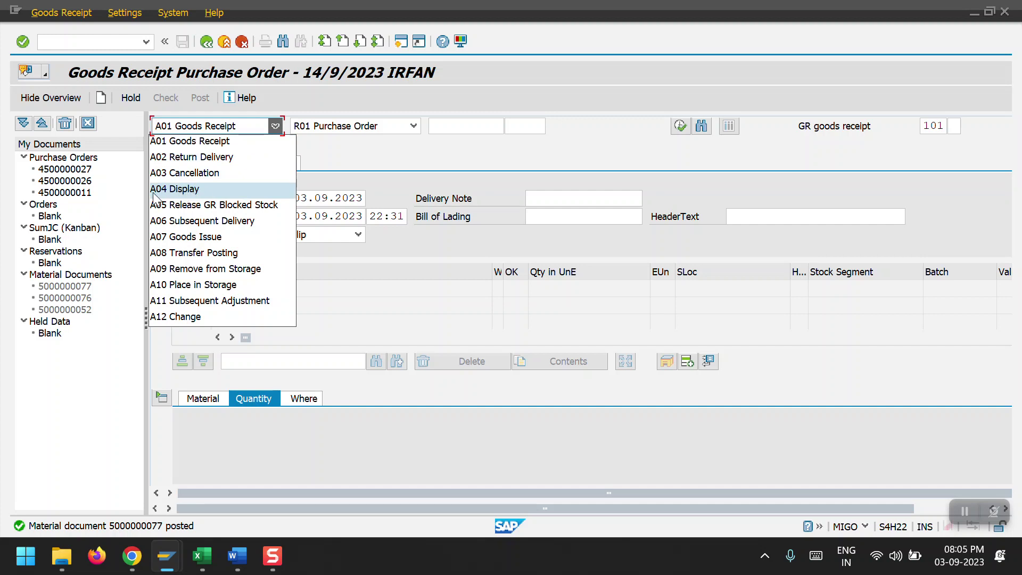
left_click(175, 189)
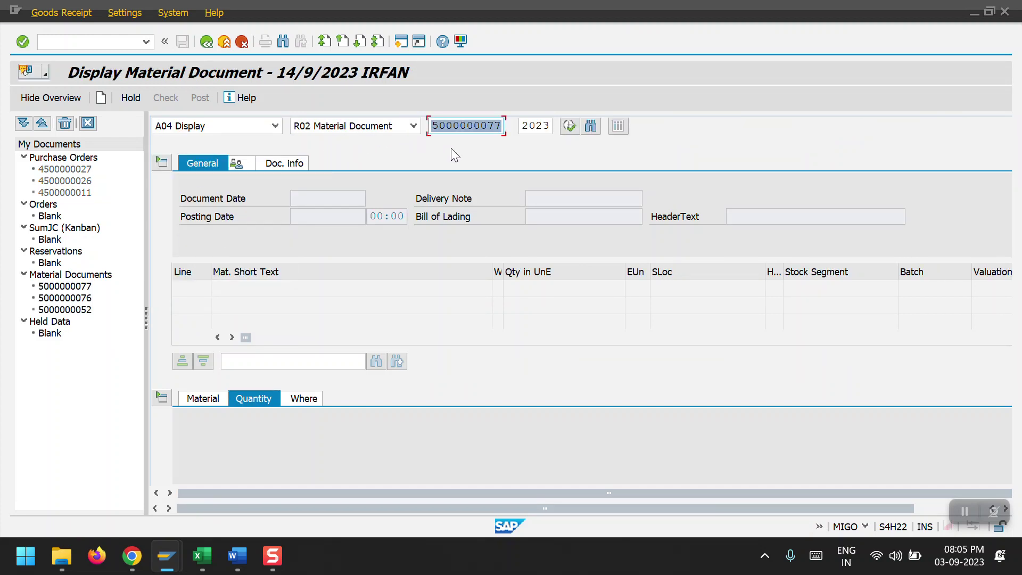
left_click(571, 127)
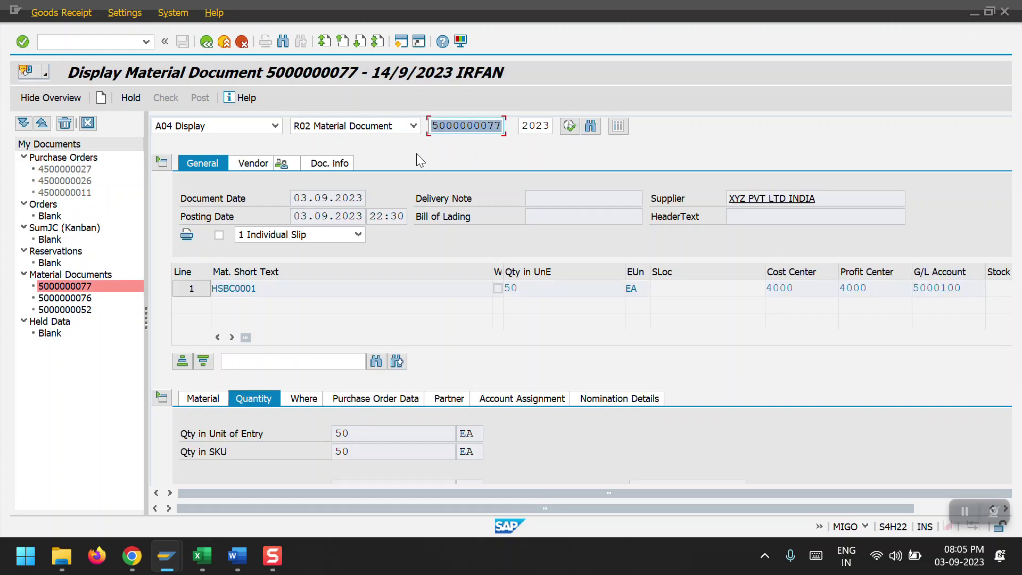
left_click(326, 165)
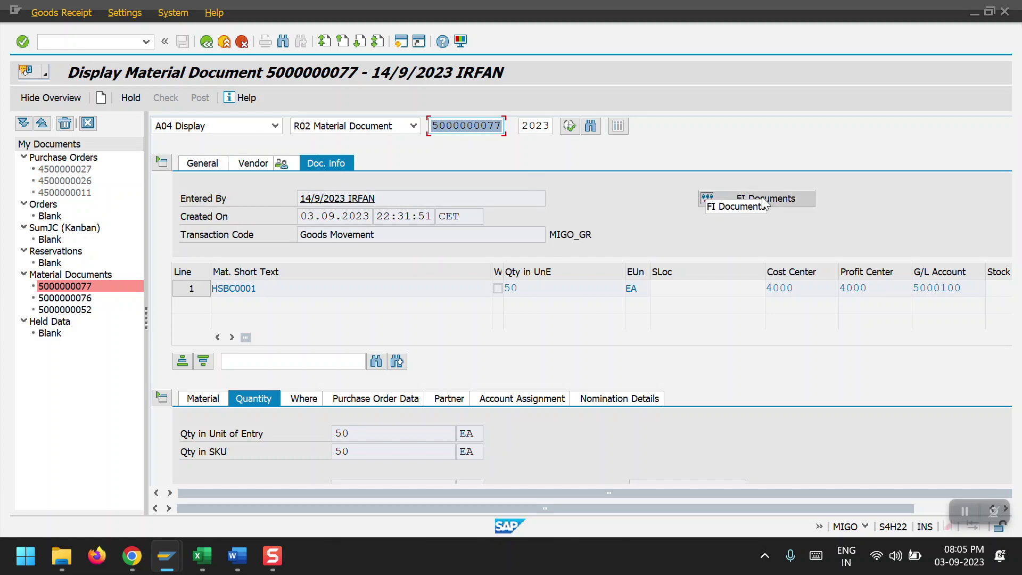
left_click(787, 198)
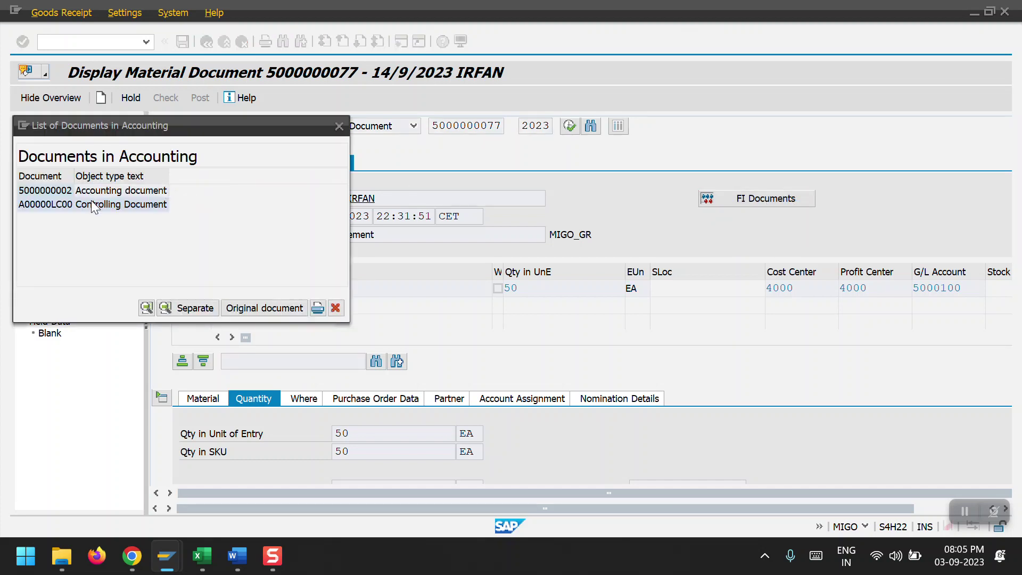
double_click(65, 193)
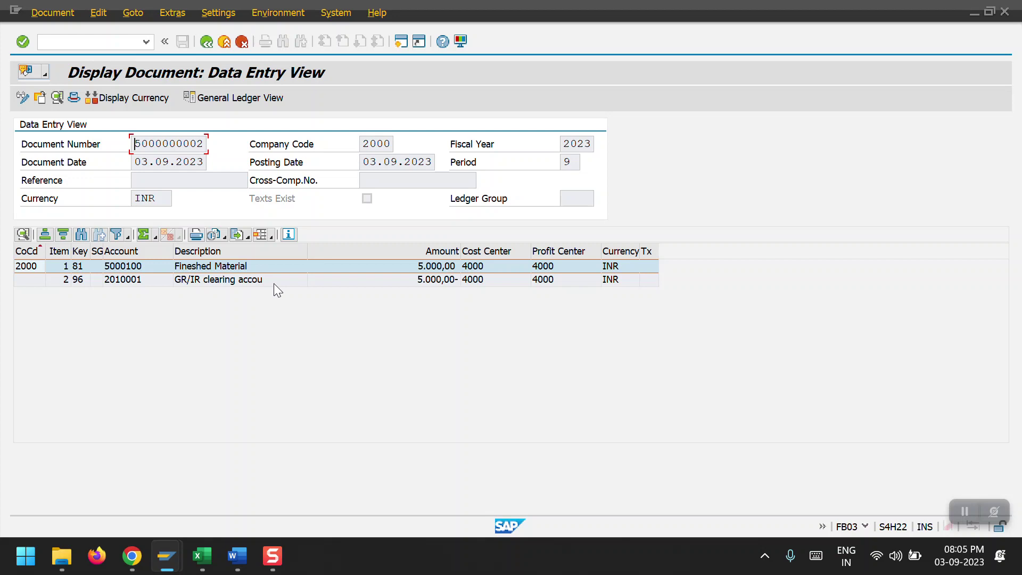
left_click(205, 44)
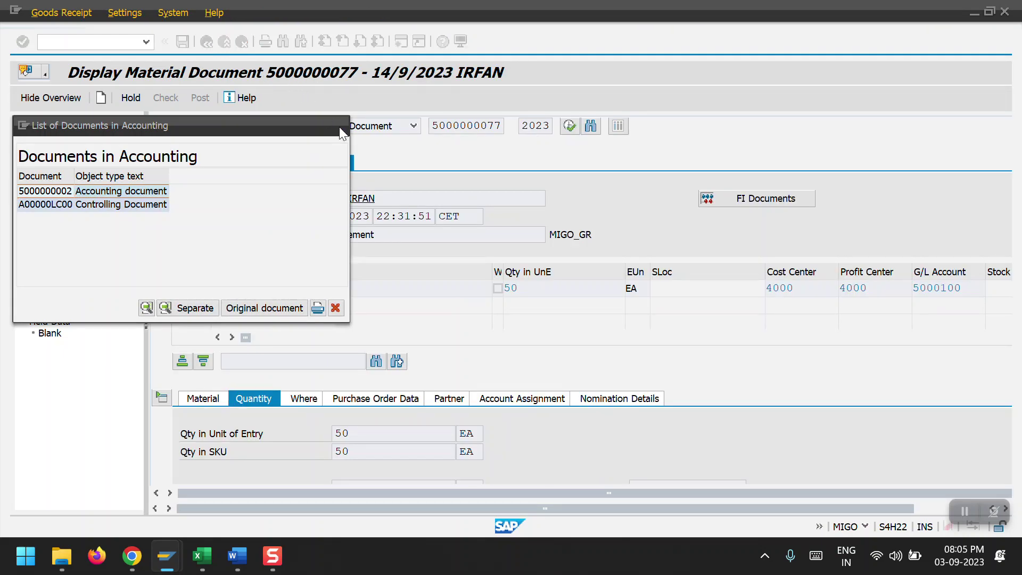
left_click(339, 127)
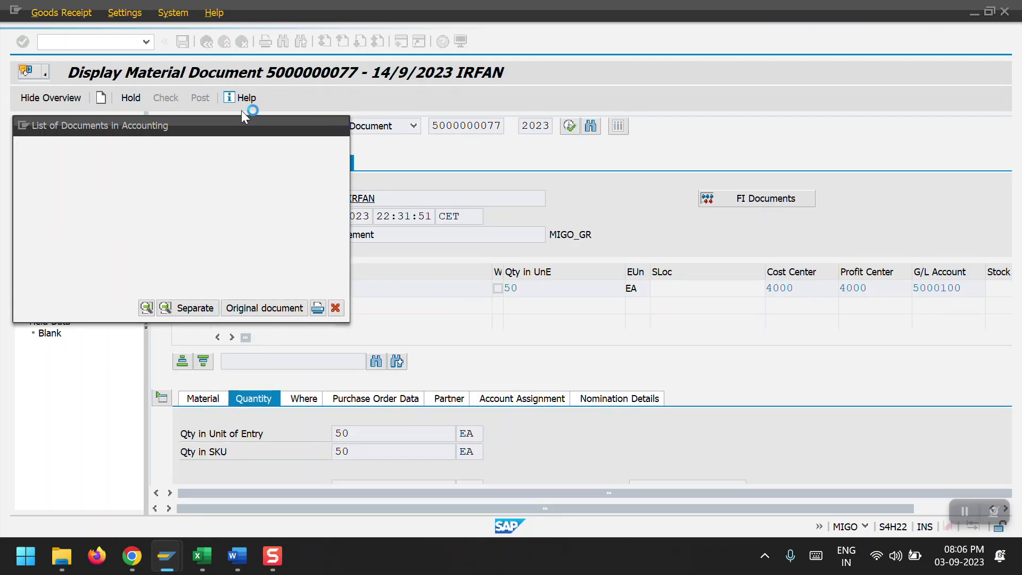
left_click(95, 41)
type("/NMIGO")
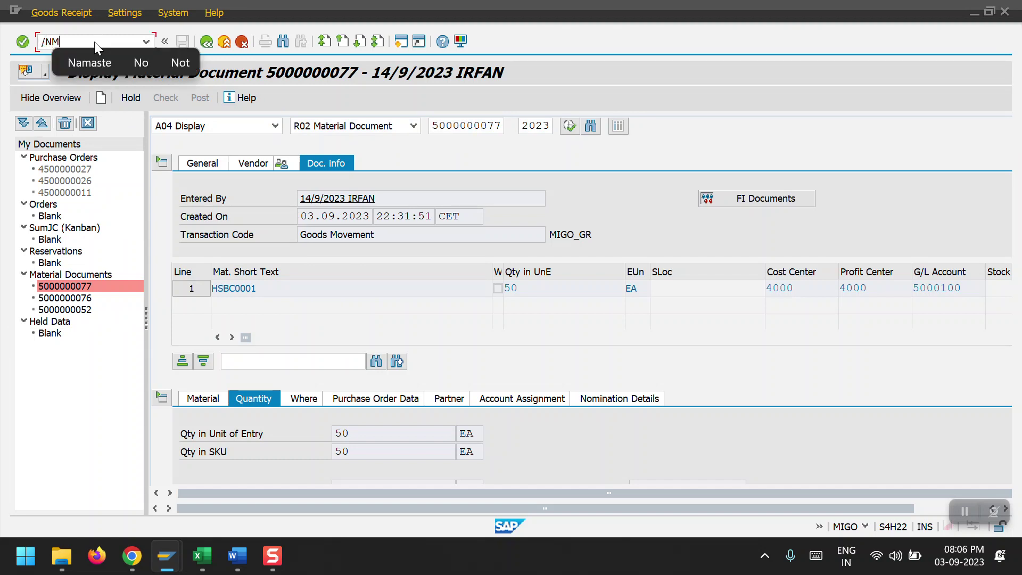
key("Return")
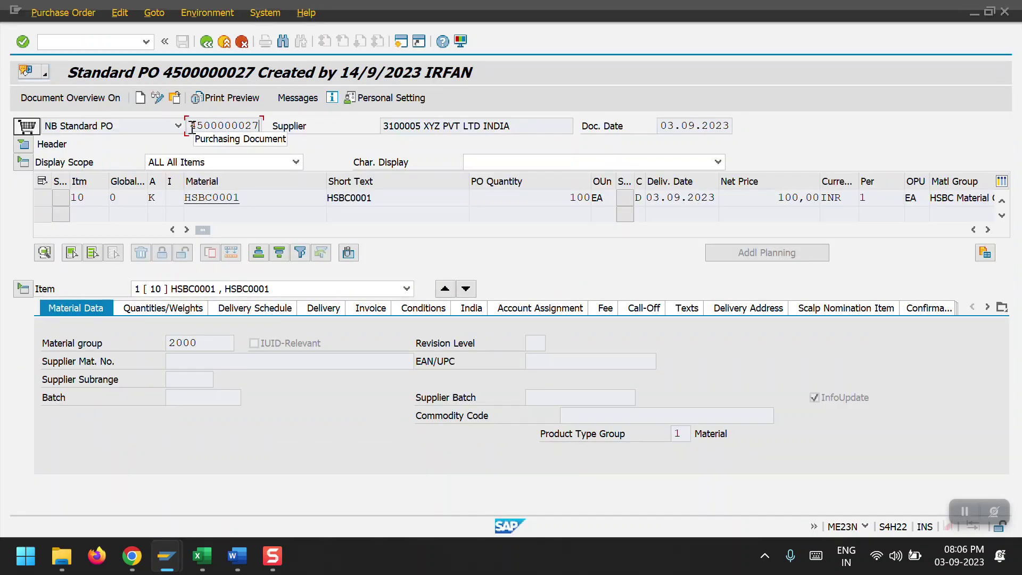
left_click_drag(192, 127, 260, 127)
key("ctrl+c")
left_click(260, 126)
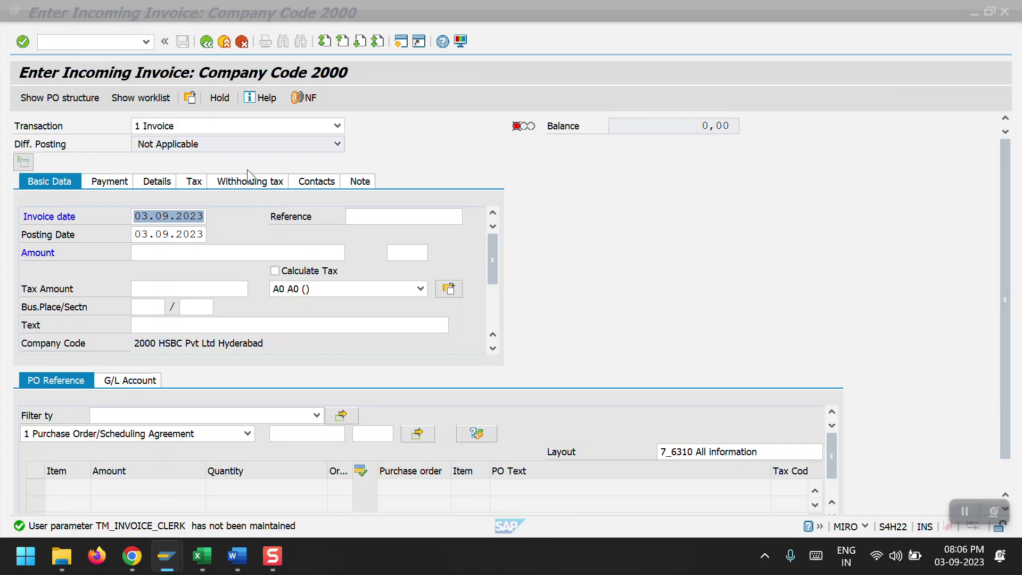
left_click(307, 434)
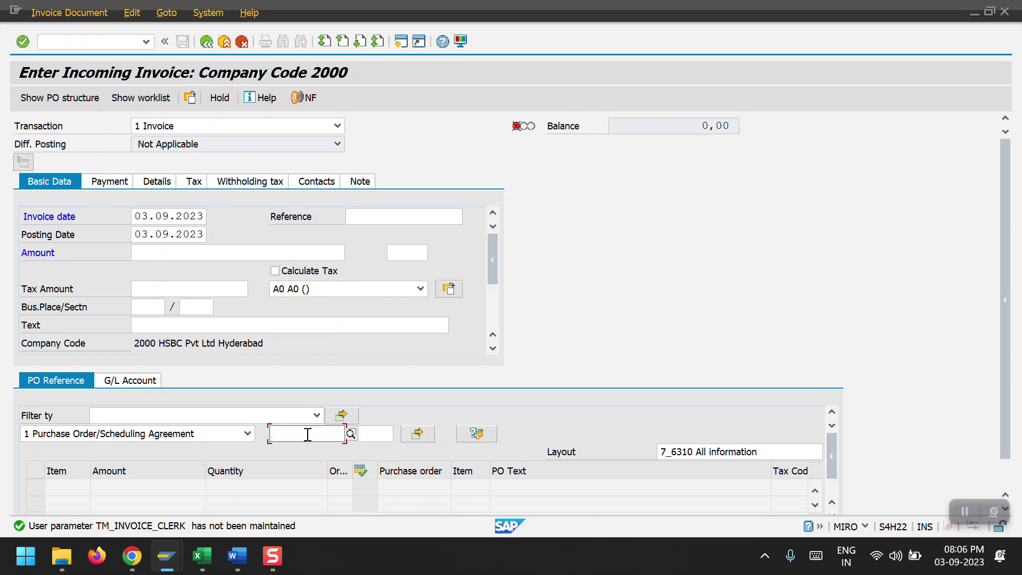
key("ctrl+v")
left_click(386, 219)
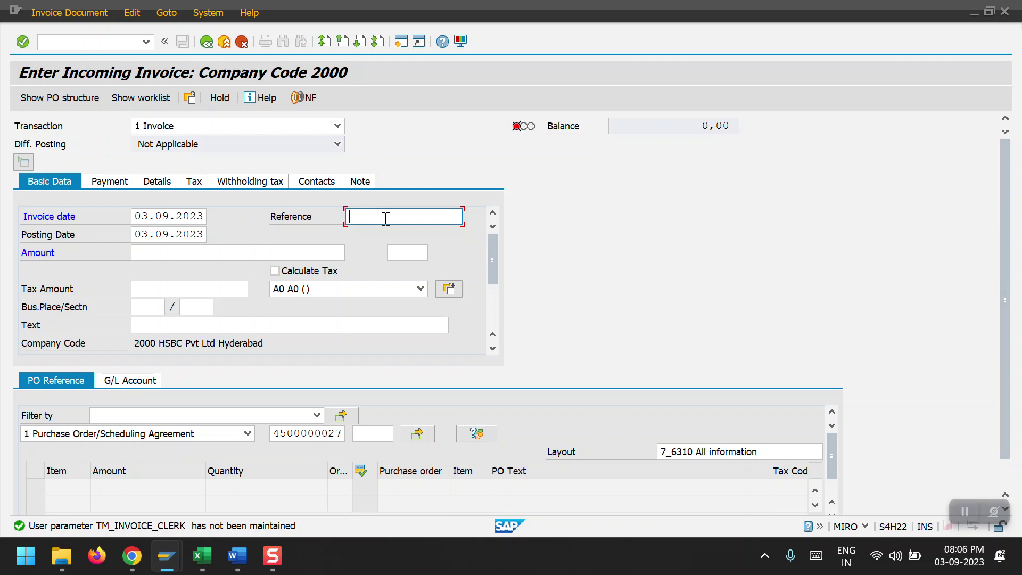
type("PO TEST")
key("Return")
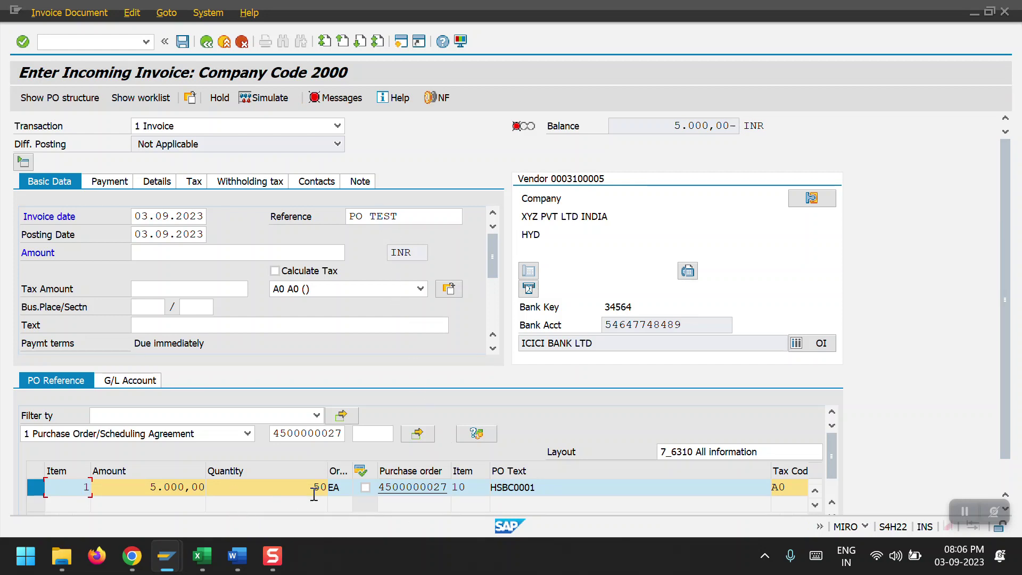
Step: Set the invoice amount to the 5.000,00 INR balance so it clears to 0,00
left_click_drag(672, 122, 727, 125)
key("ctrl+c")
left_click(179, 253)
key("ctrl+v")
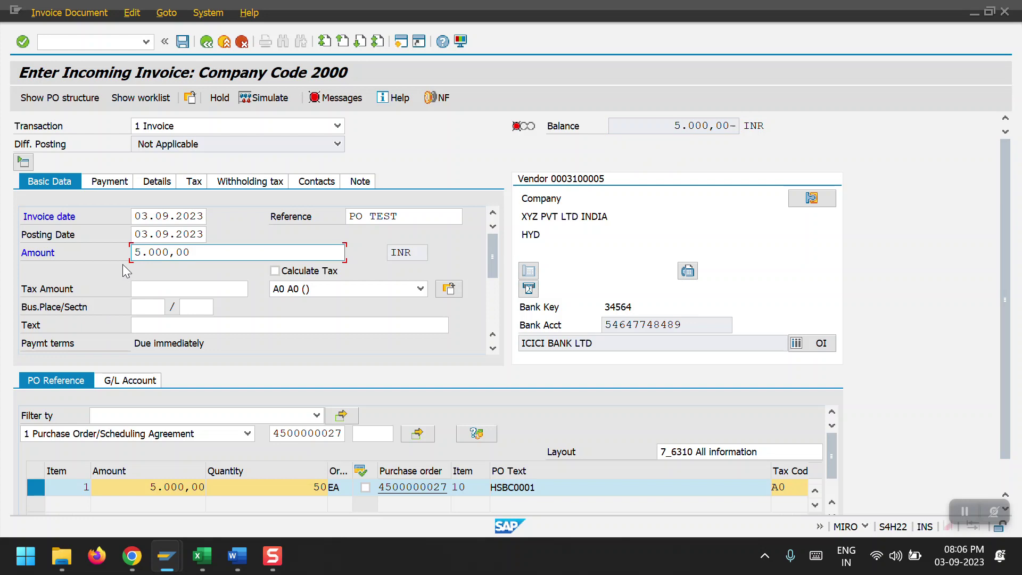
key("Return")
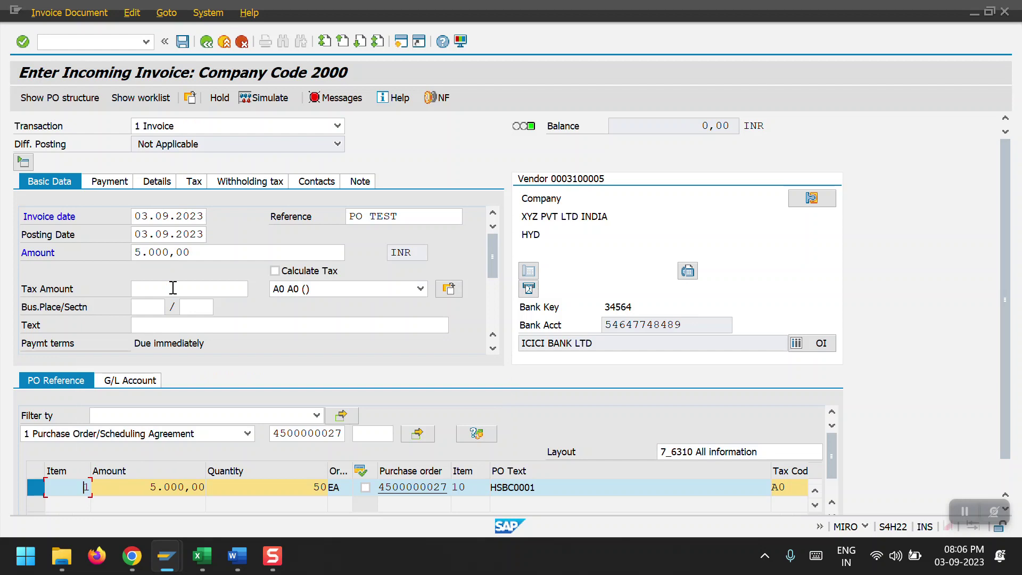
left_click(250, 98)
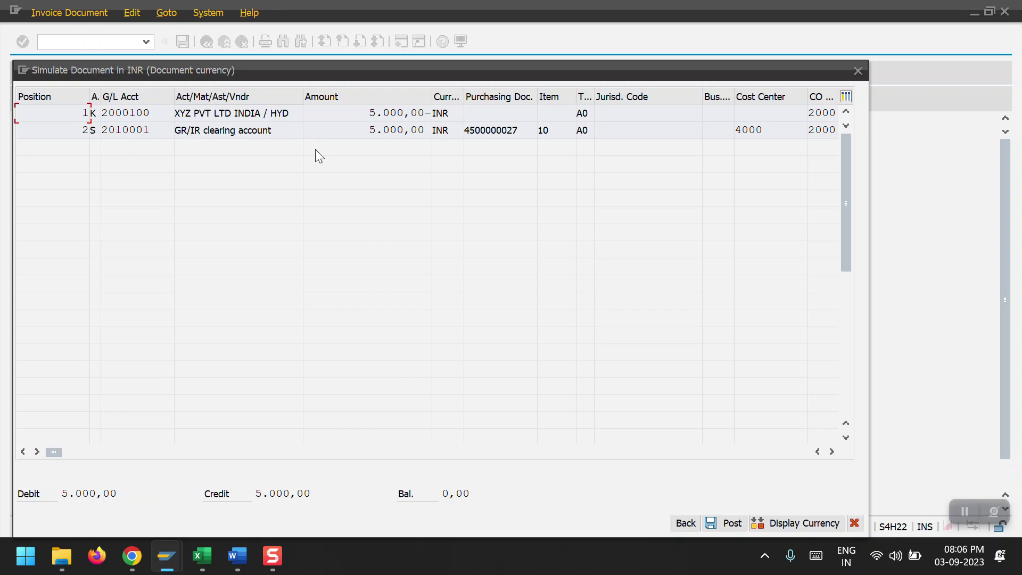
left_click(689, 519)
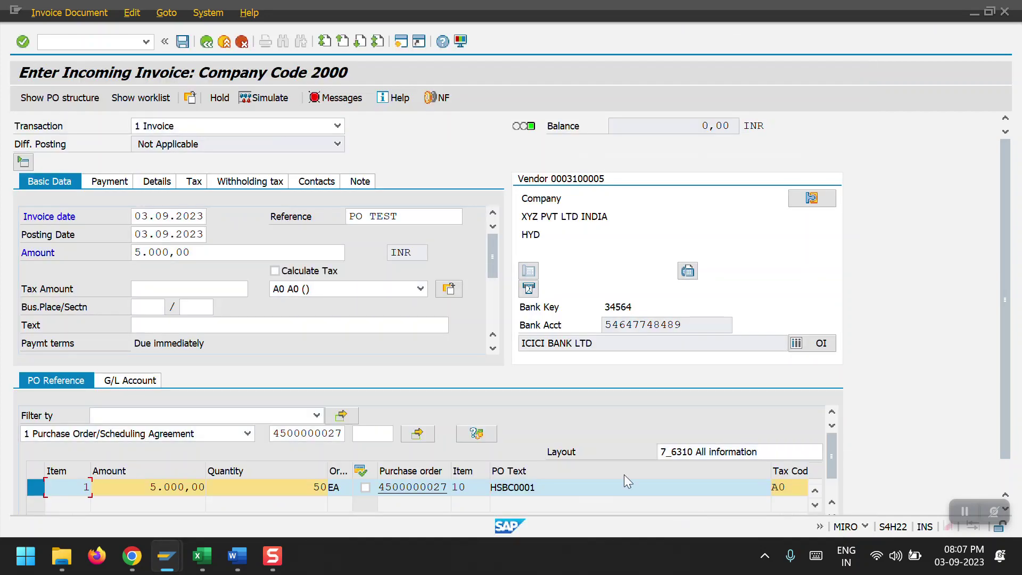
Step: Review the invoice messages and set business place 2000 from the value history
left_click(328, 98)
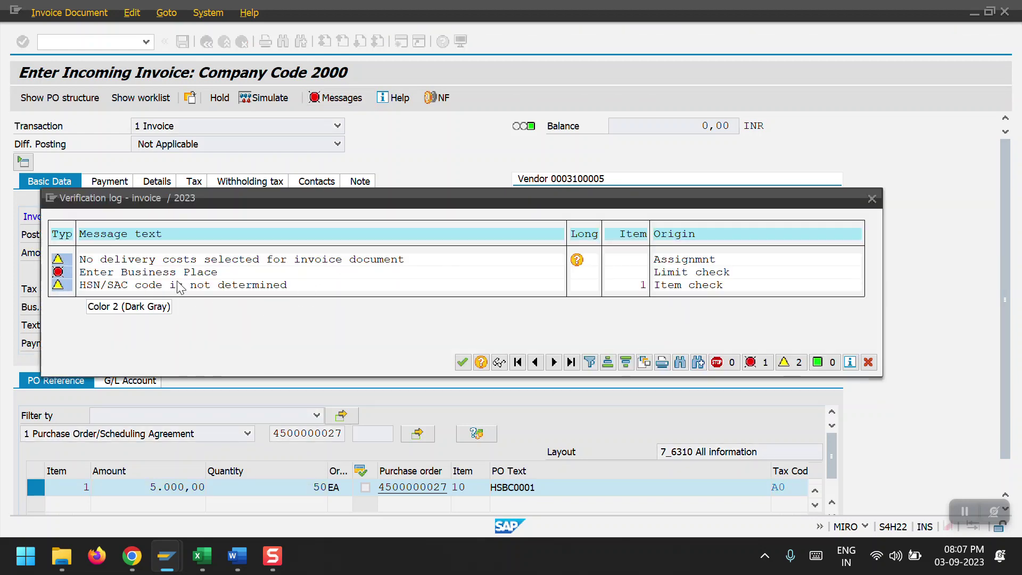
left_click(458, 364)
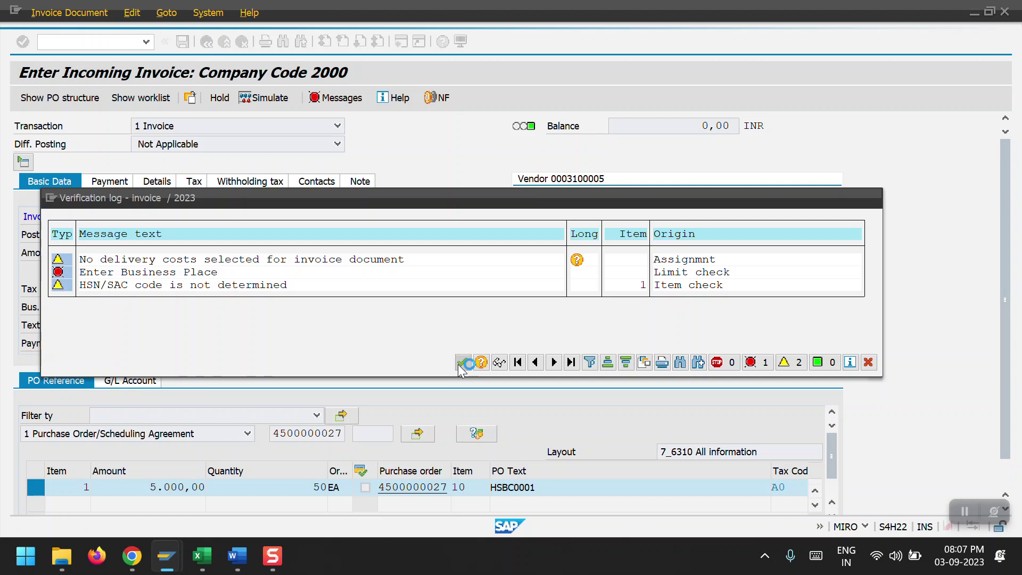
left_click(149, 307)
left_click(160, 322)
Step: Try section 2000, then clear the rejected section field so it stays empty
left_click(204, 307)
left_click(195, 321)
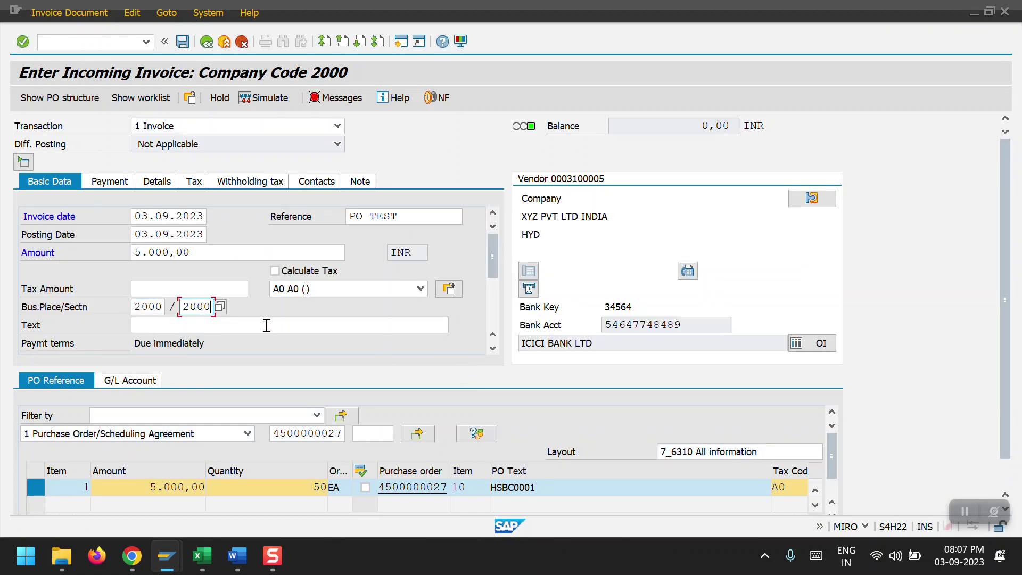
key("Return")
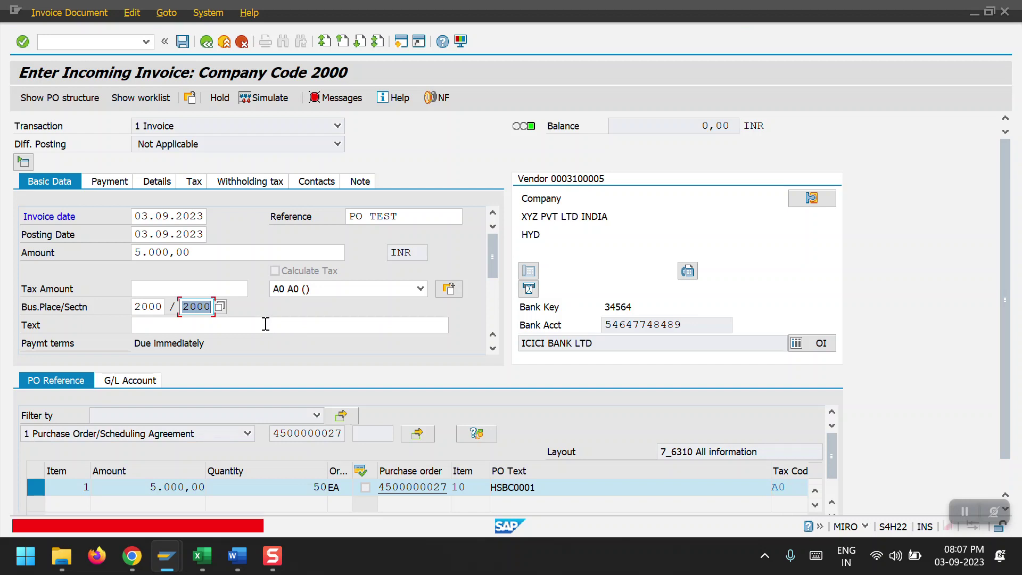
key("Delete")
key("Return")
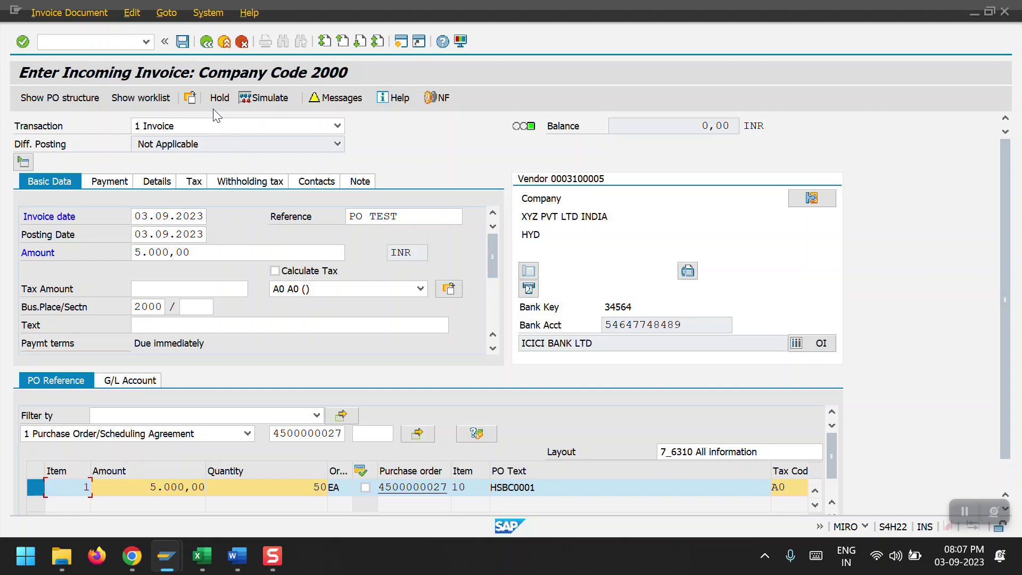
left_click(182, 43)
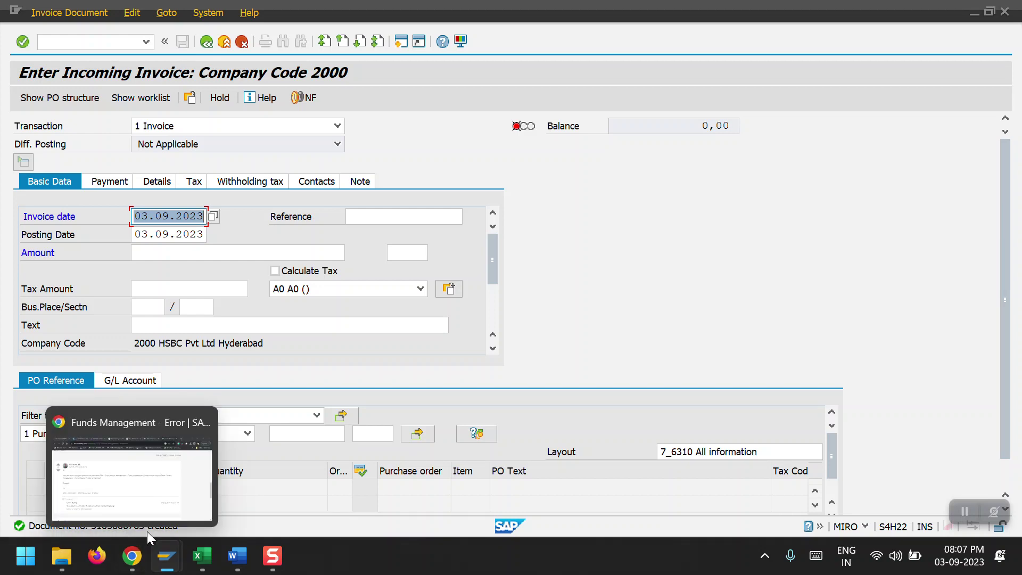
left_click(77, 12)
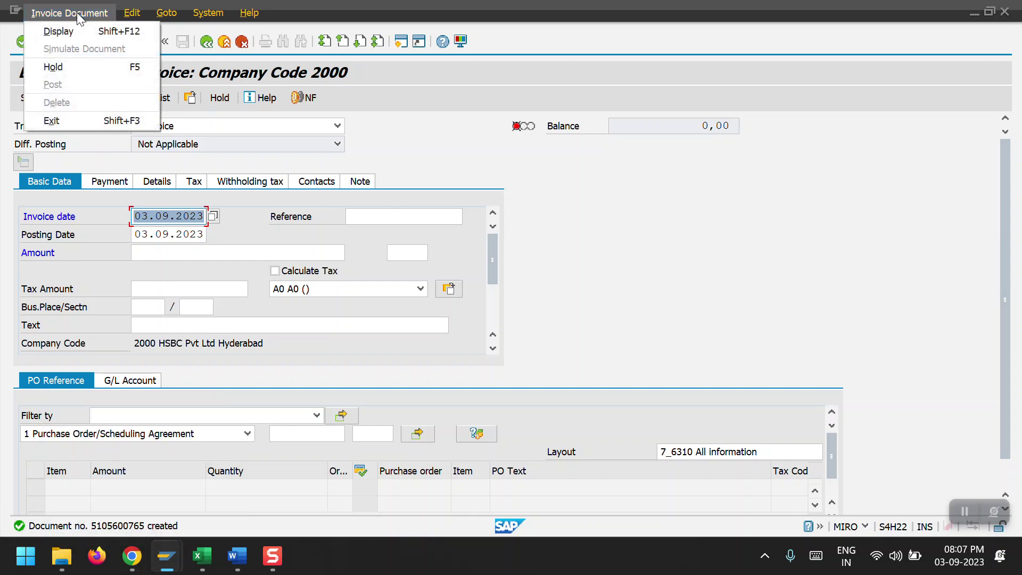
left_click(69, 30)
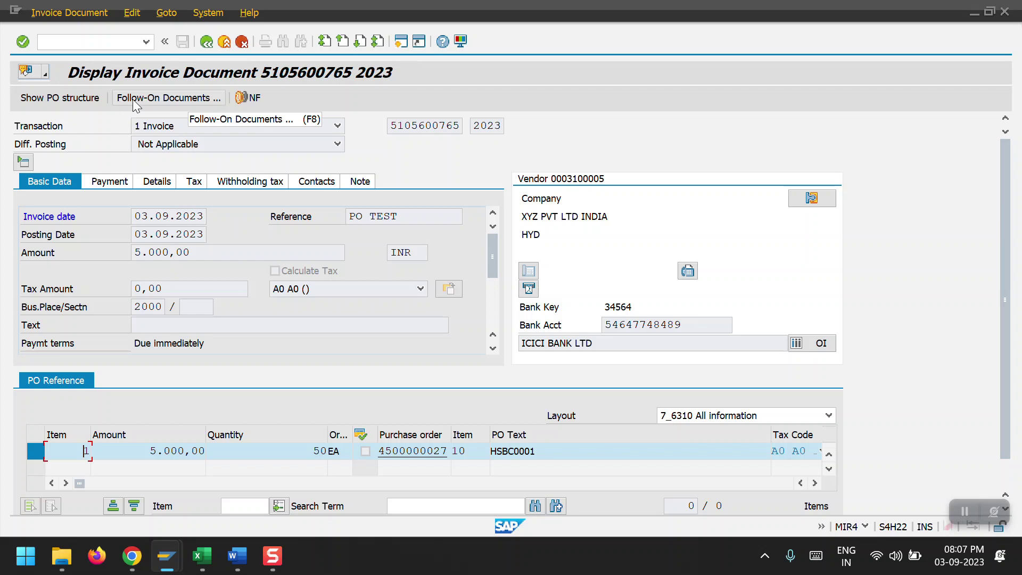
left_click(154, 98)
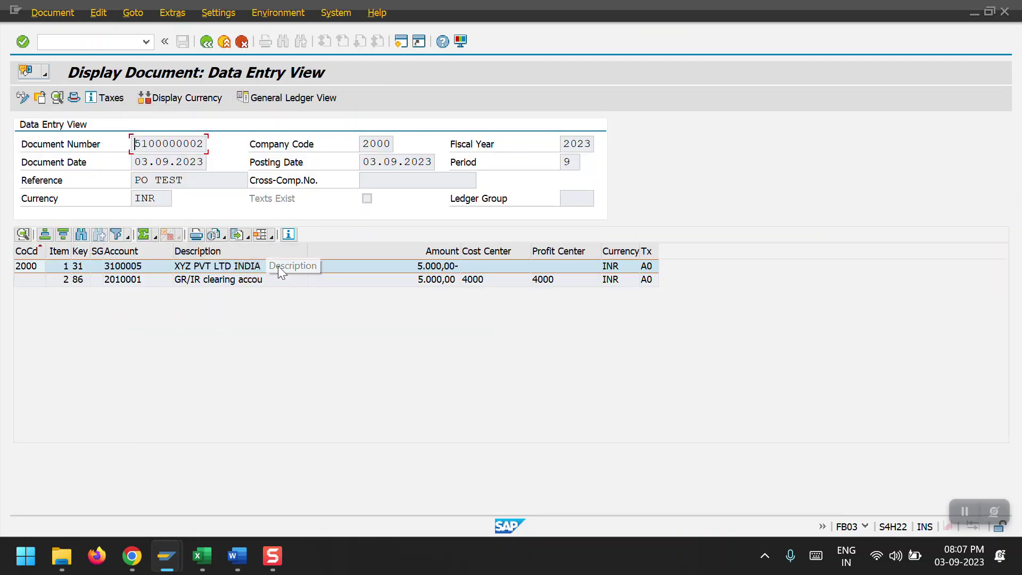
left_click(190, 279)
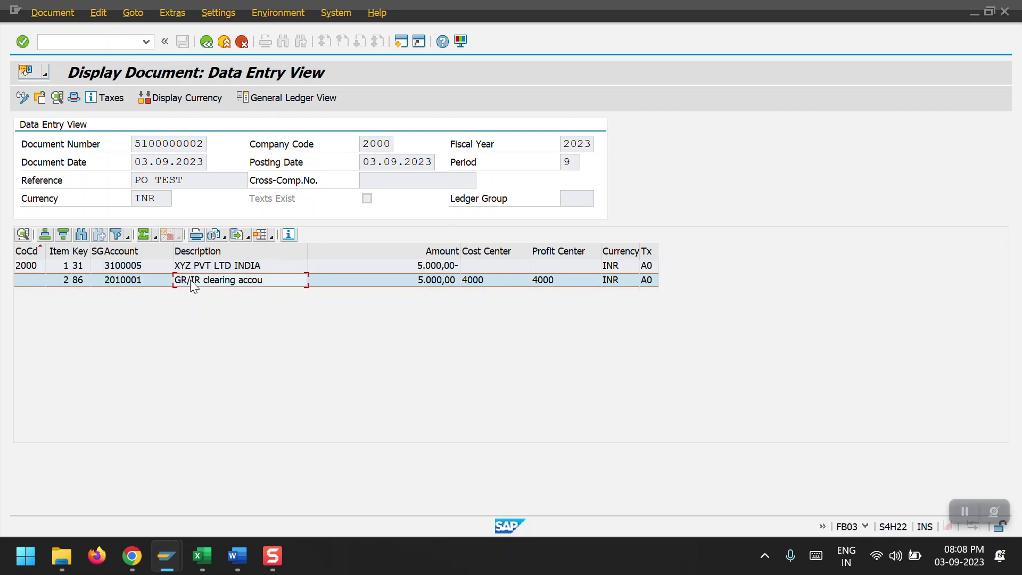